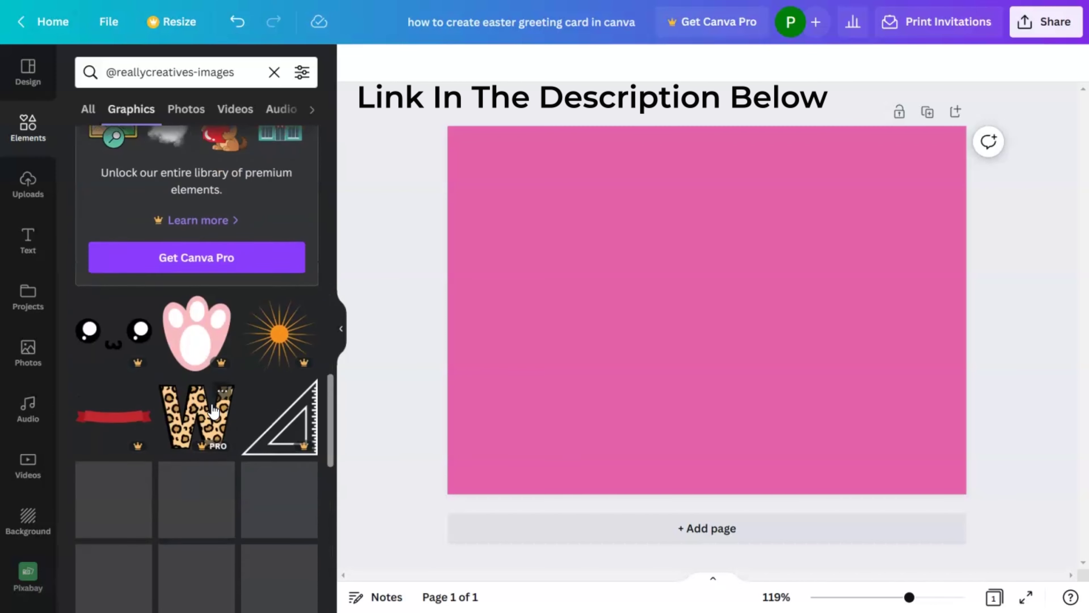
scroll(213, 410, down, 5)
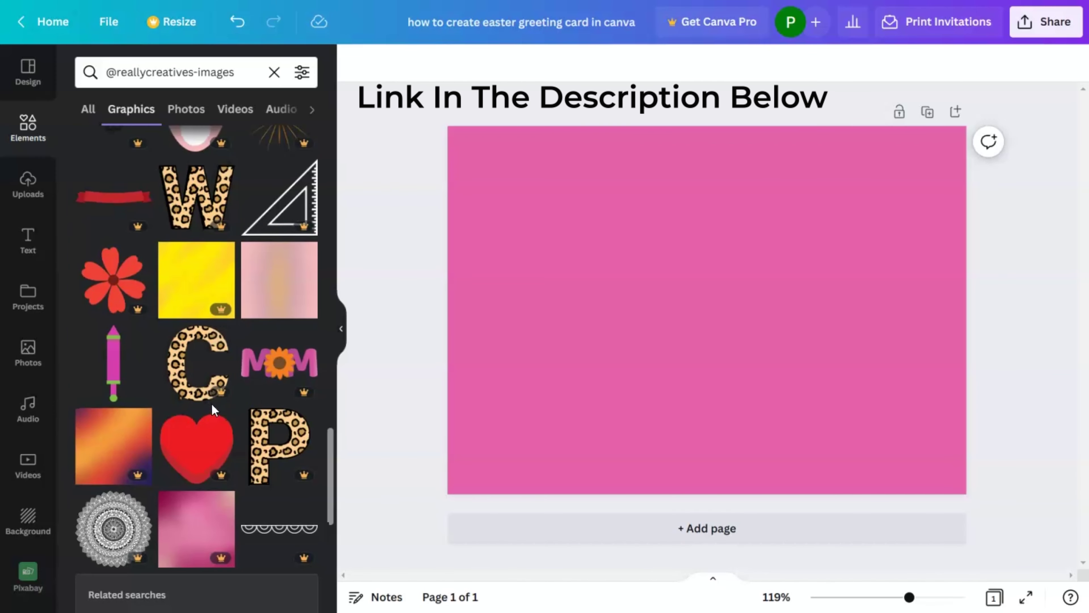
scroll(213, 410, down, 10)
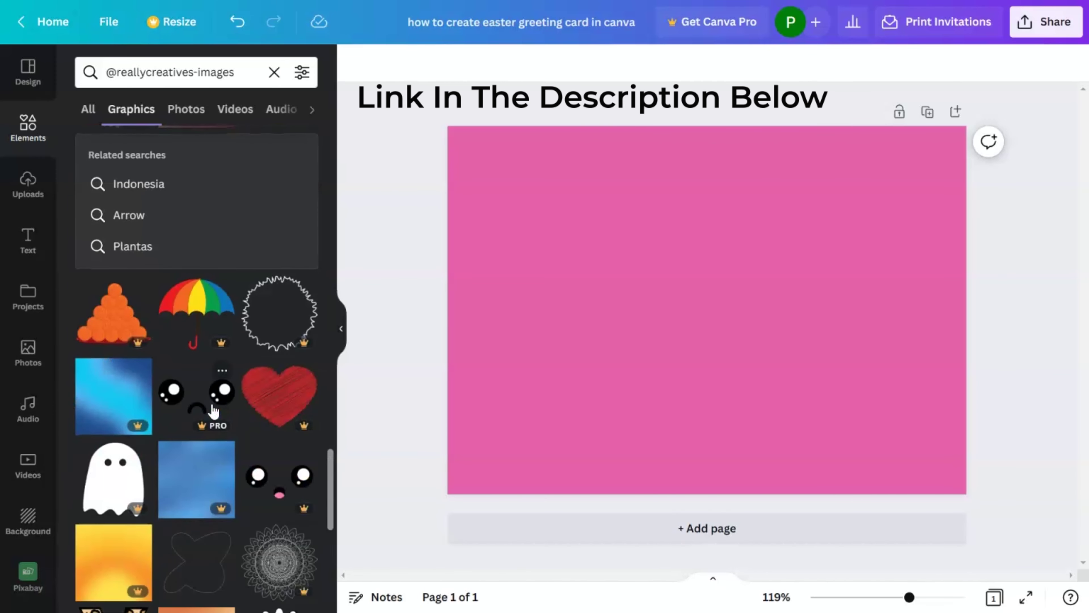
scroll(213, 410, down, 10)
scroll(213, 410, down, 5)
scroll(212, 409, down, 8)
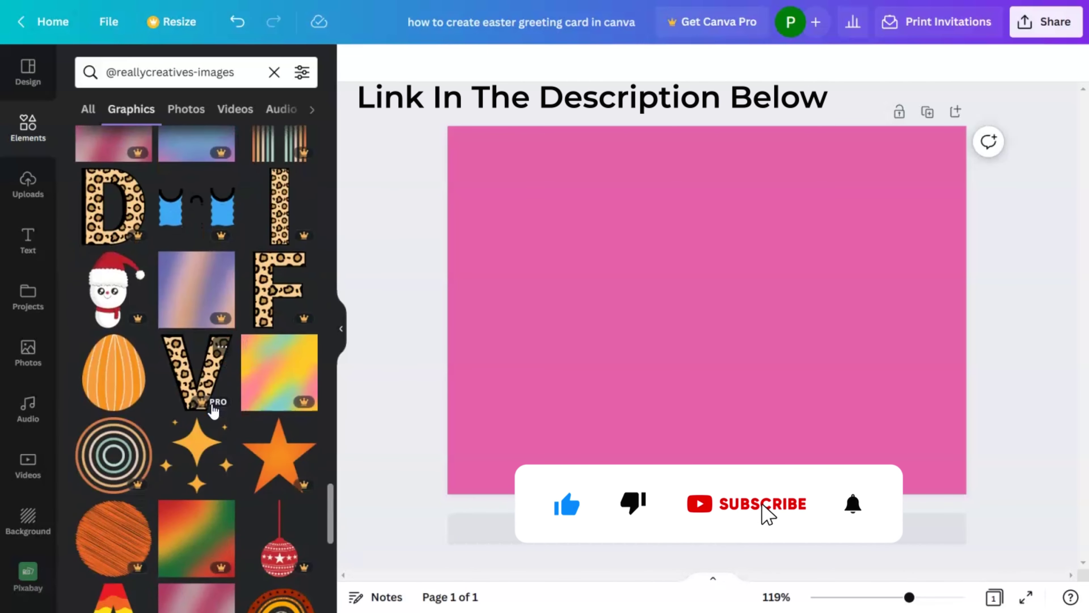
scroll(213, 410, down, 5)
scroll(213, 410, down, 10)
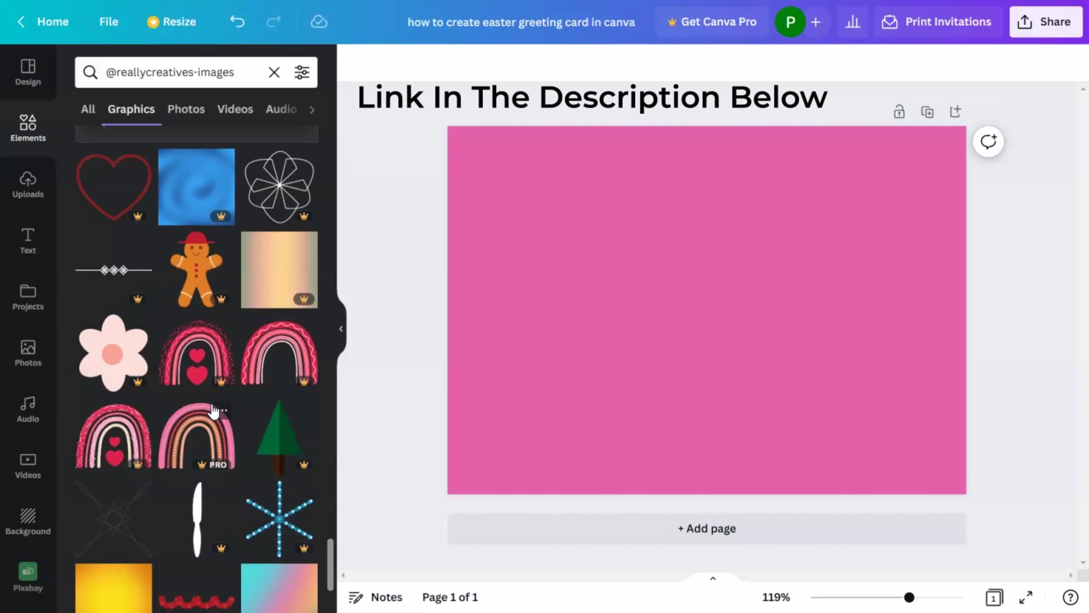
scroll(213, 410, down, 5)
scroll(213, 410, down, 10)
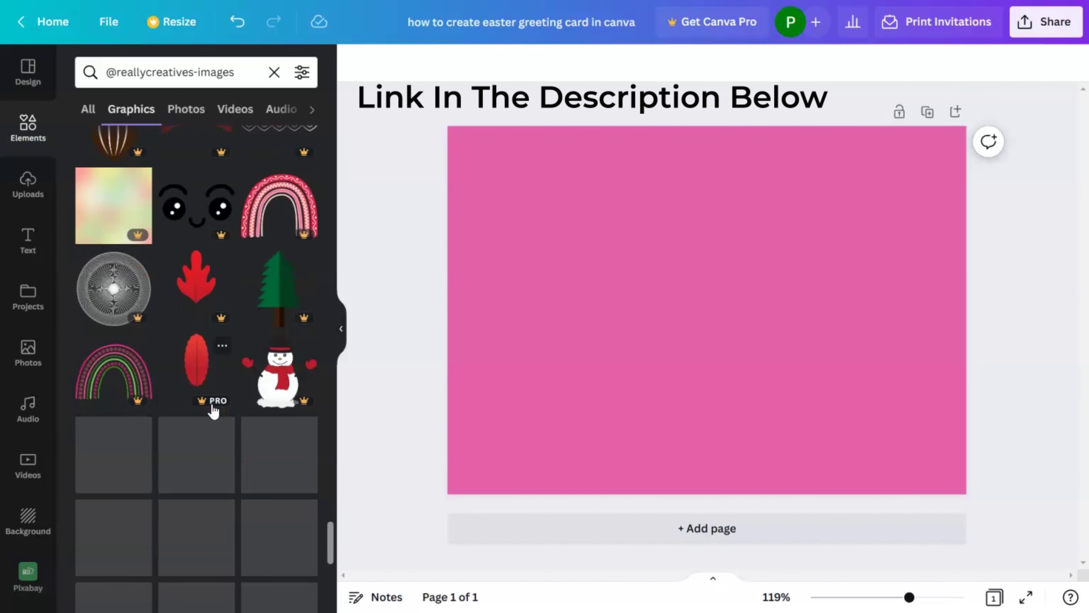
scroll(213, 410, down, 7)
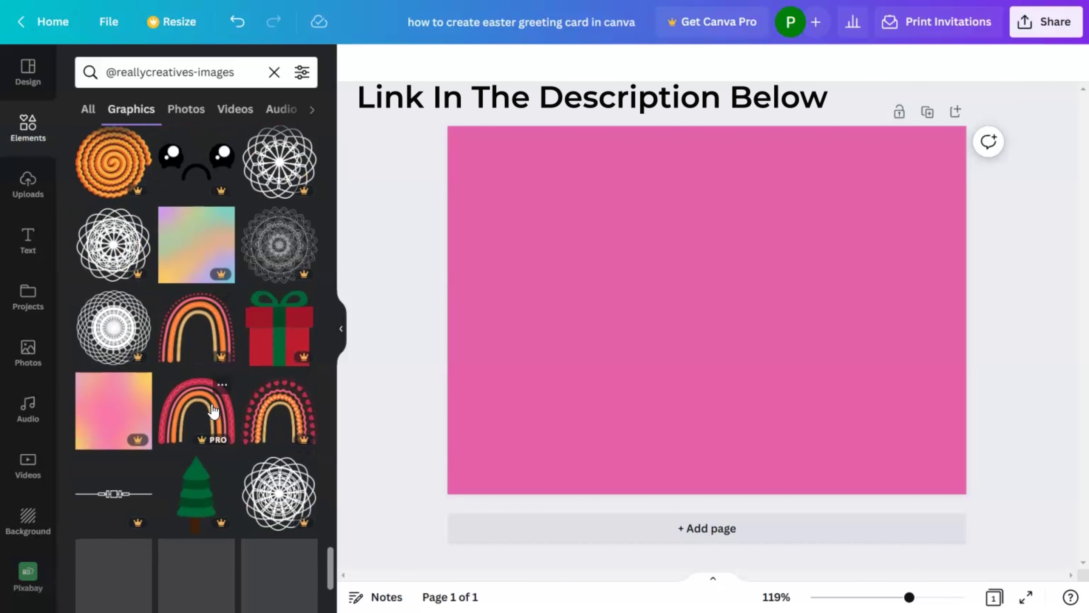
click(112, 414)
drag(852, 164, 1049, 112)
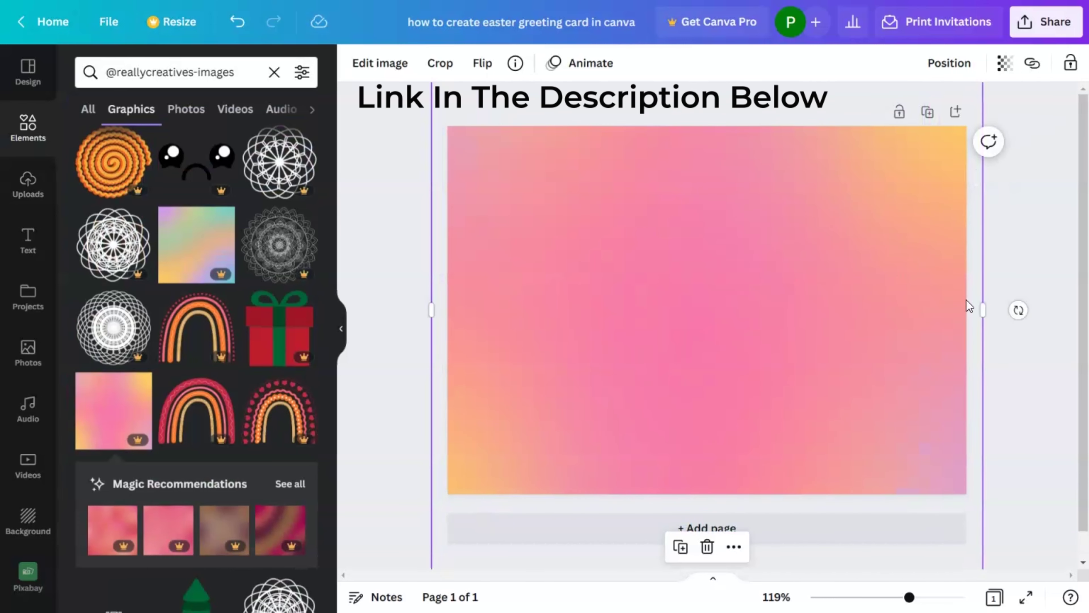
click(1050, 254)
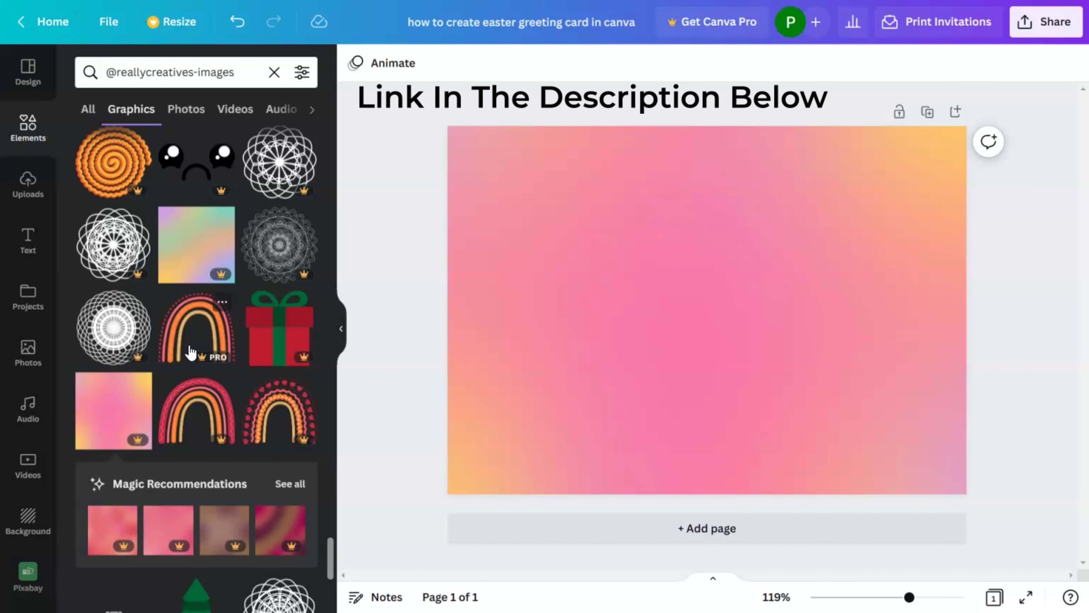
- Add the round Easter egg and flower wreath graphic to the card and enlarge it to nearly the full page height
scroll(191, 352, down, 6)
scroll(214, 356, down, 5)
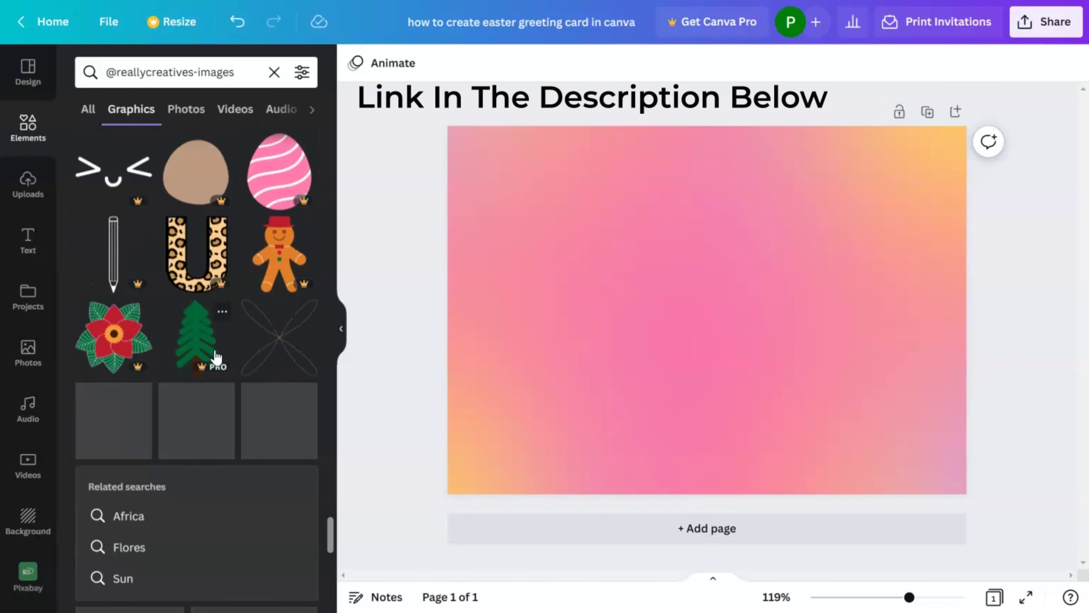
scroll(218, 364, down, 10)
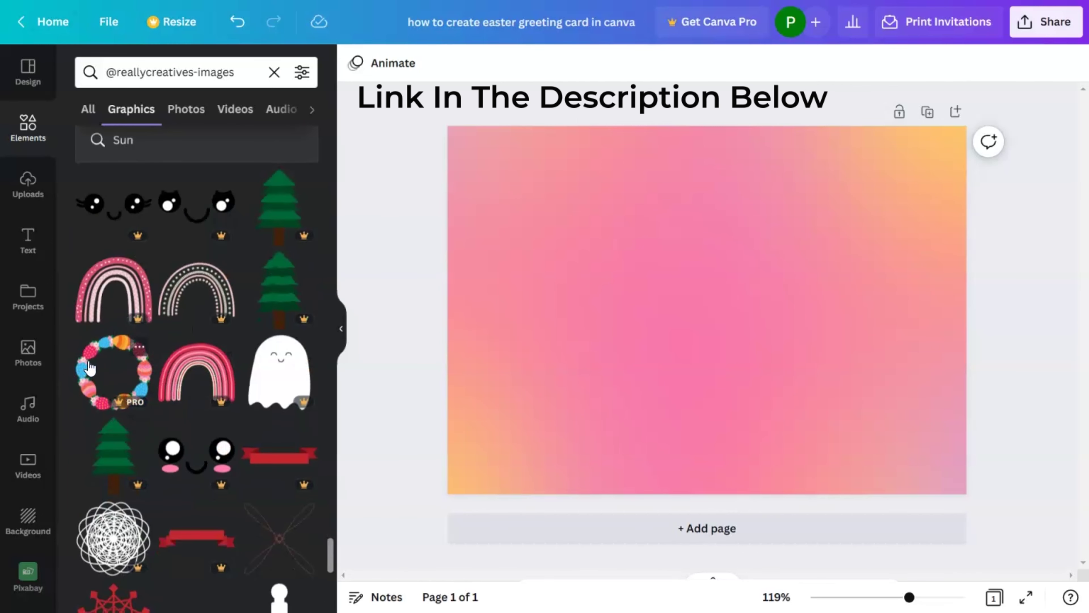
click(89, 366)
drag(781, 384, 858, 460)
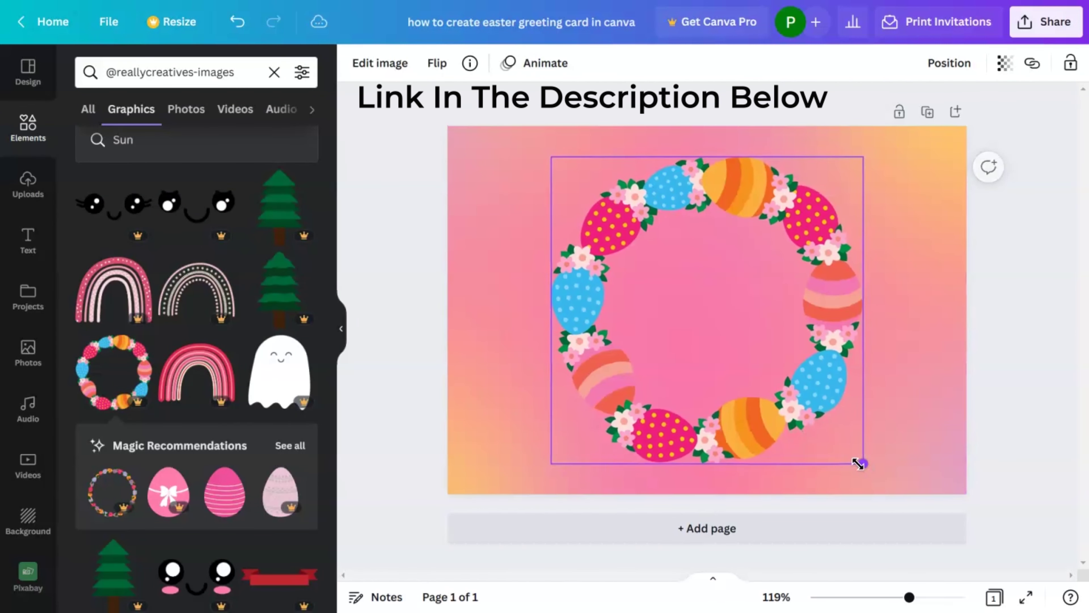
click(920, 419)
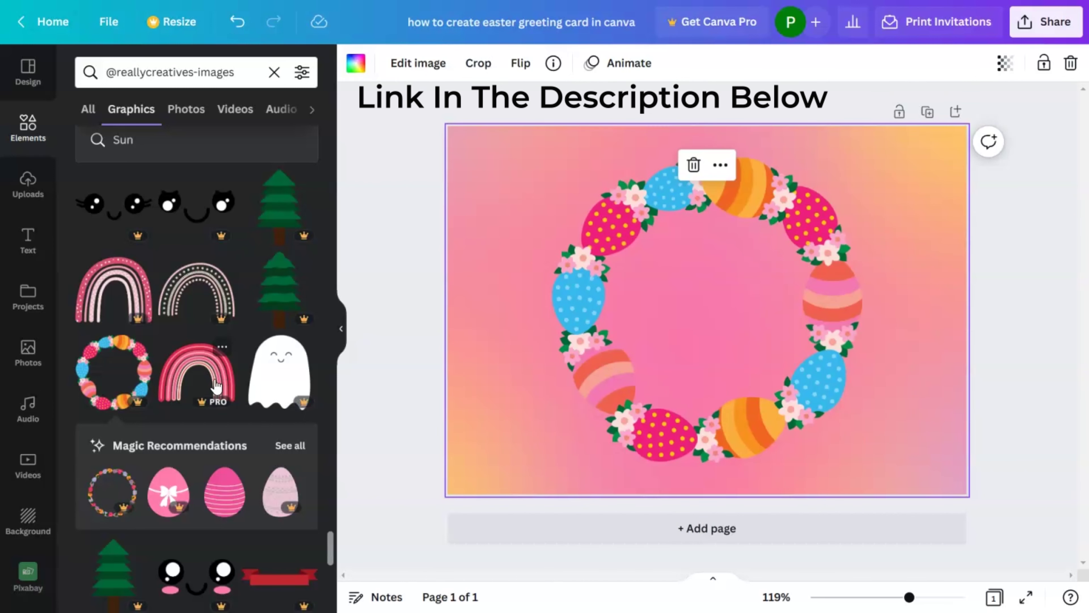
- Find the pink ribbon bow graphic and place it at the top centre of the egg wreath
scroll(182, 416, down, 5)
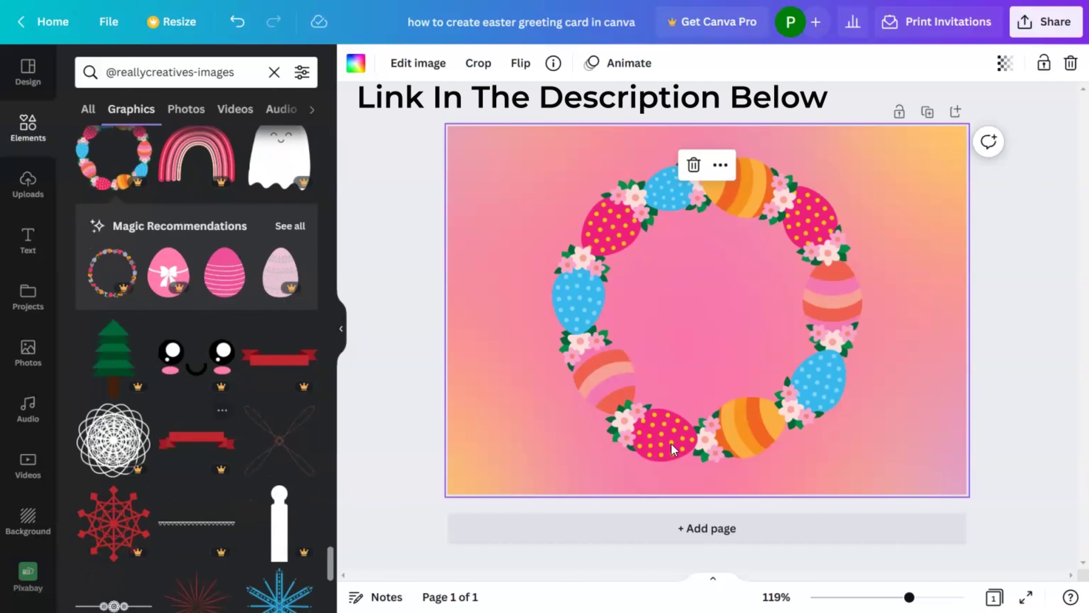
scroll(193, 424, down, 10)
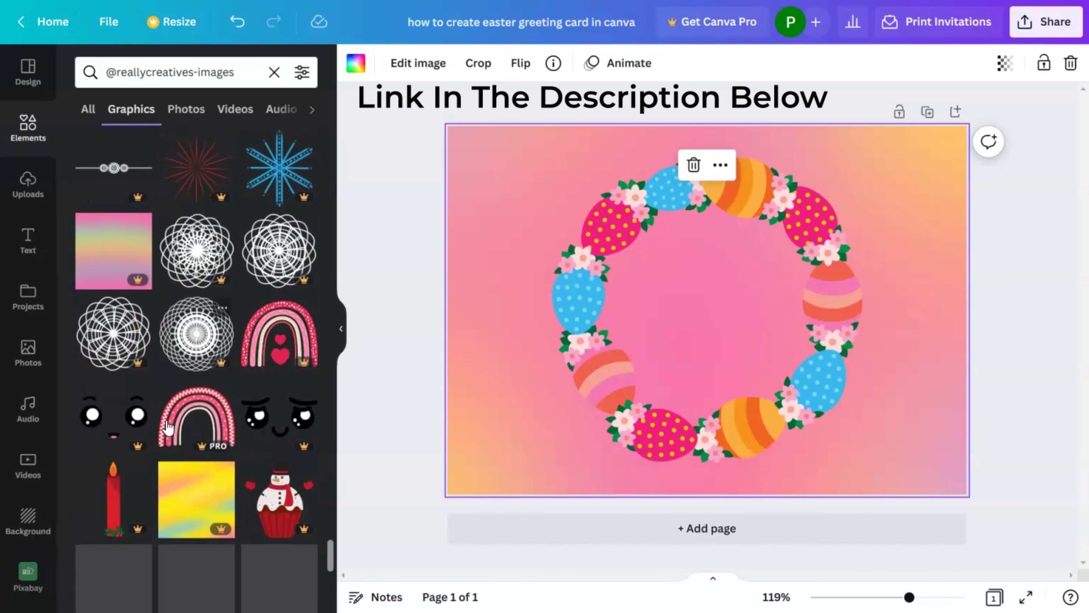
scroll(167, 425, down, 7)
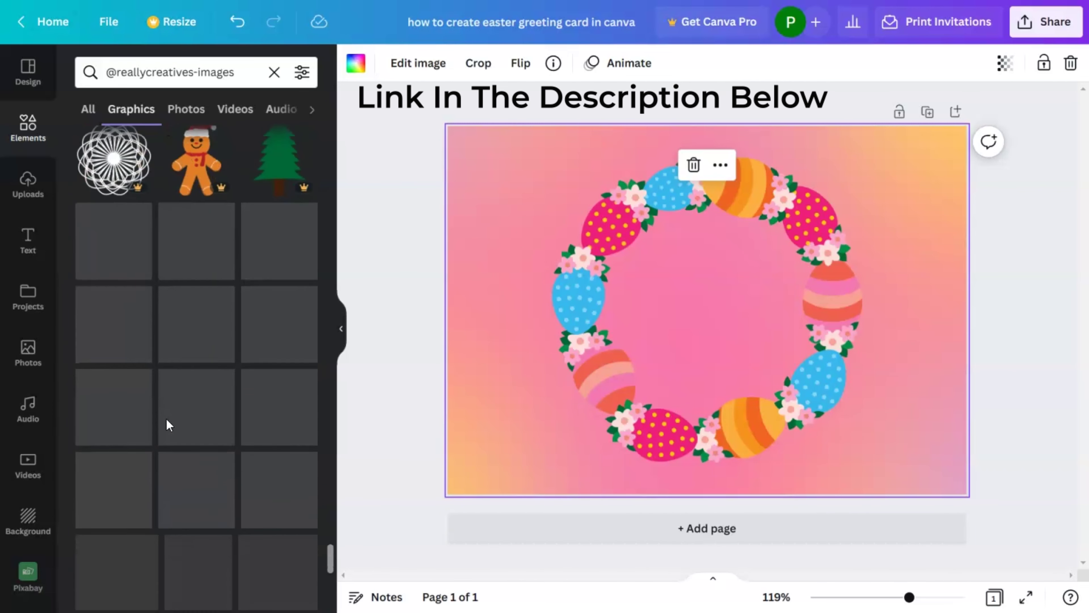
scroll(168, 425, down, 12)
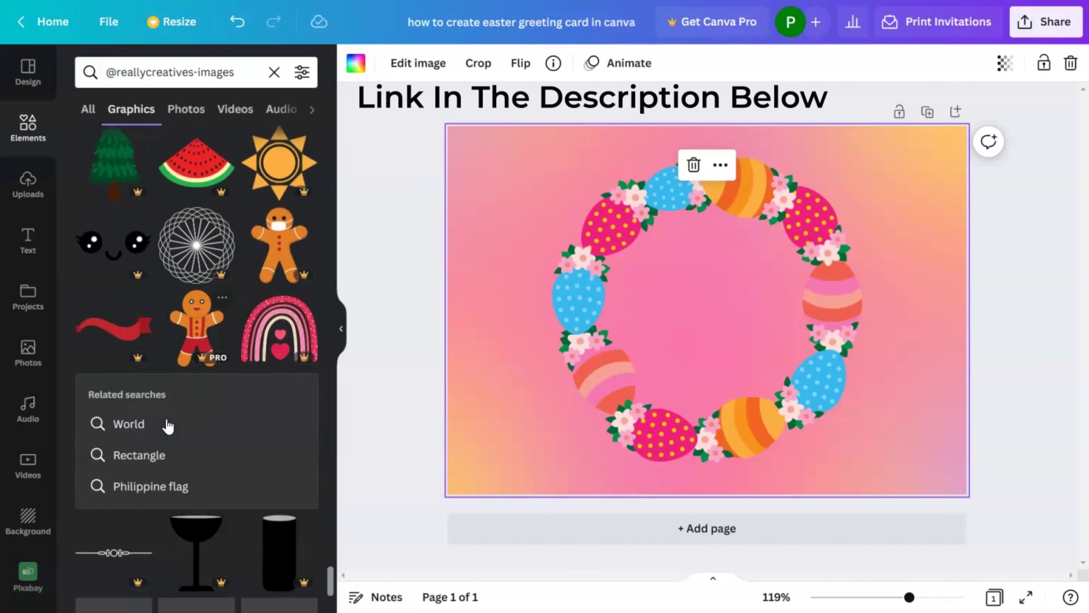
scroll(169, 423, down, 12)
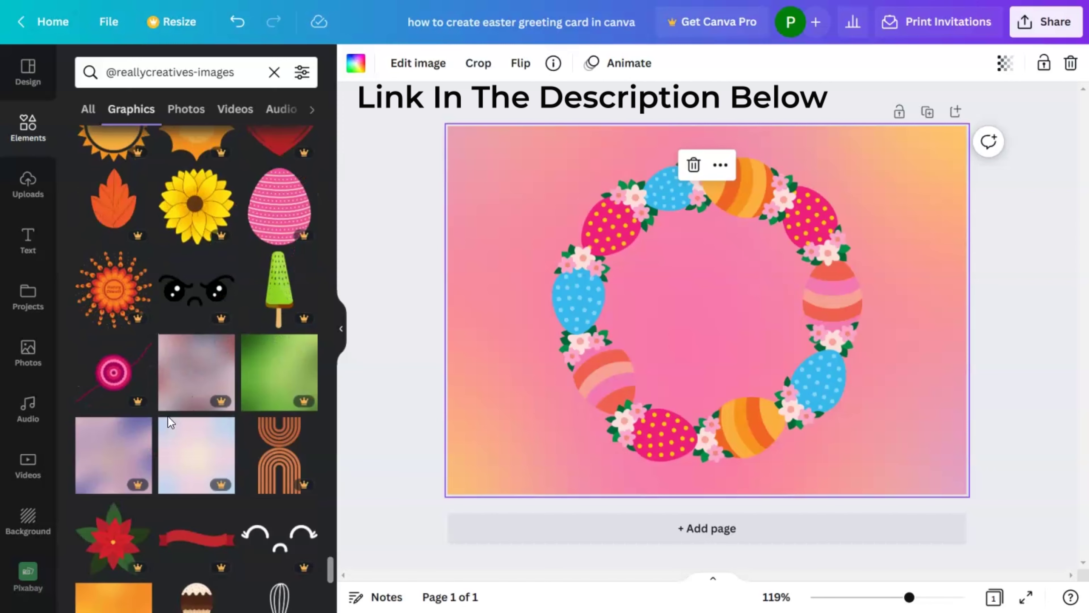
scroll(170, 423, down, 8)
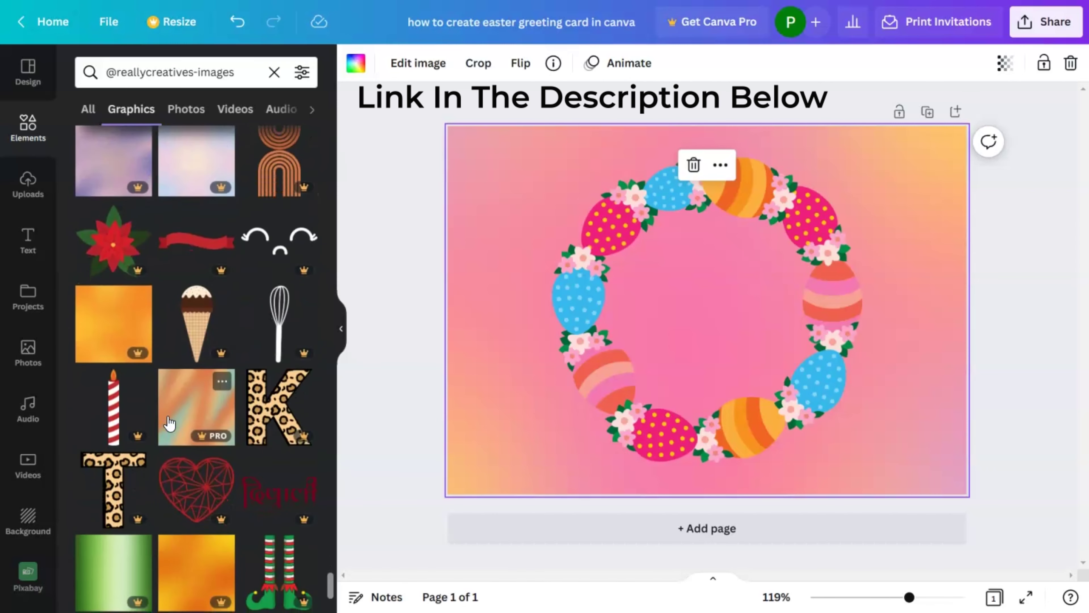
scroll(170, 423, down, 7)
scroll(169, 423, down, 10)
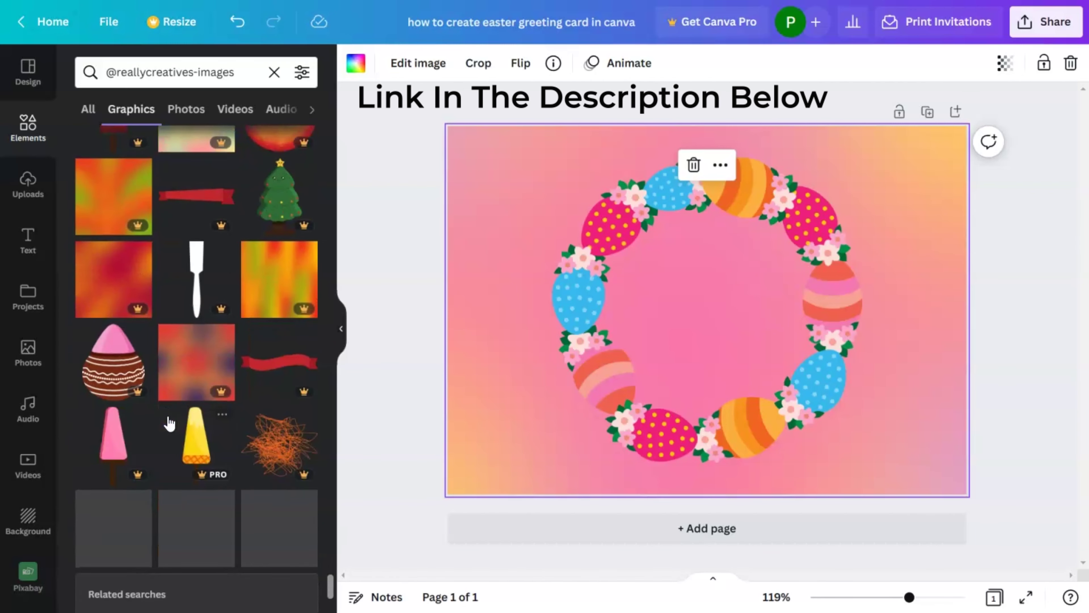
scroll(169, 423, down, 7)
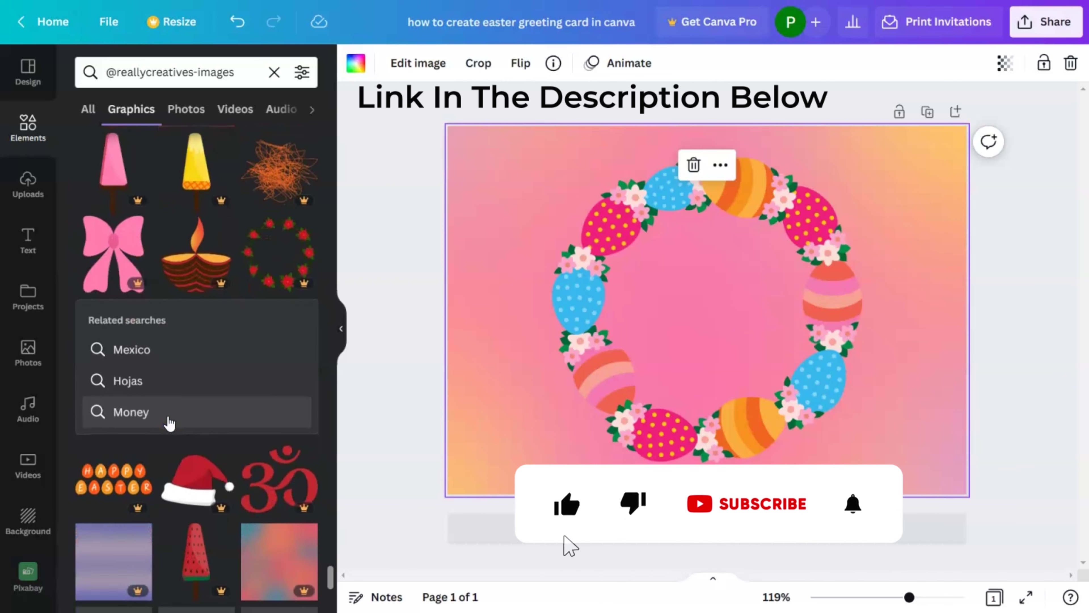
drag(105, 245, 706, 211)
- Recolour the bow's ribbon in the deep pink of the dotted eggs and its knot in the eggs' blue, #36B9ED
click(356, 63)
click(91, 140)
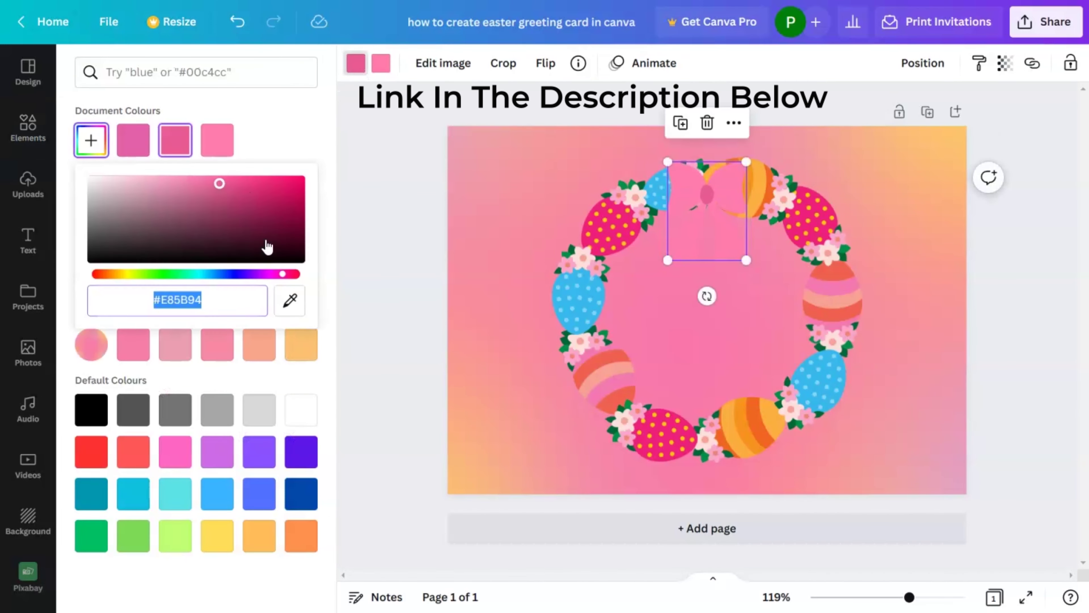
click(303, 179)
click(137, 148)
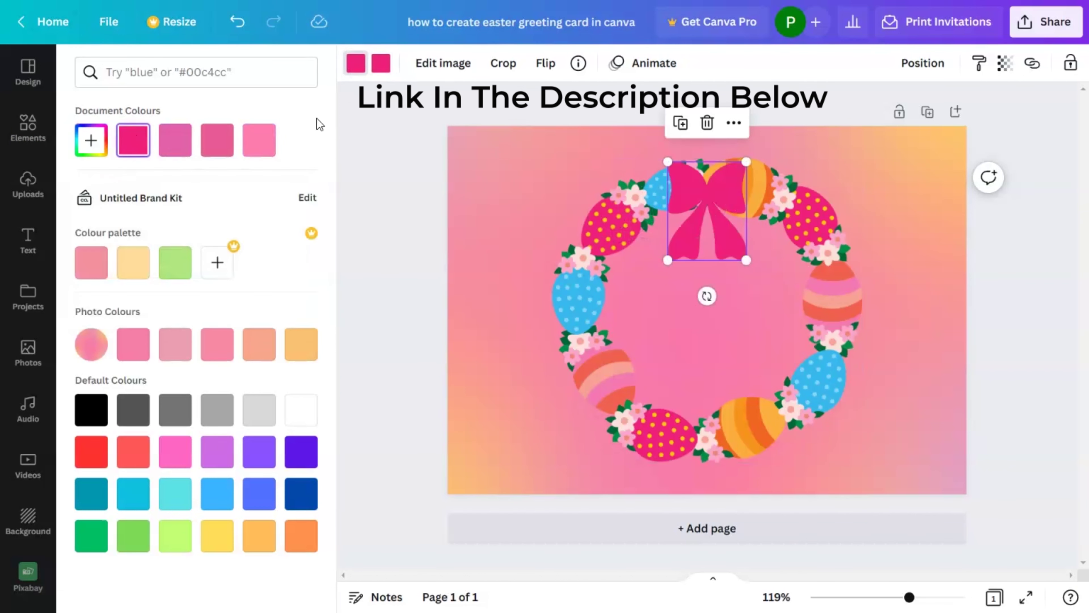
click(91, 140)
click(290, 297)
click(573, 297)
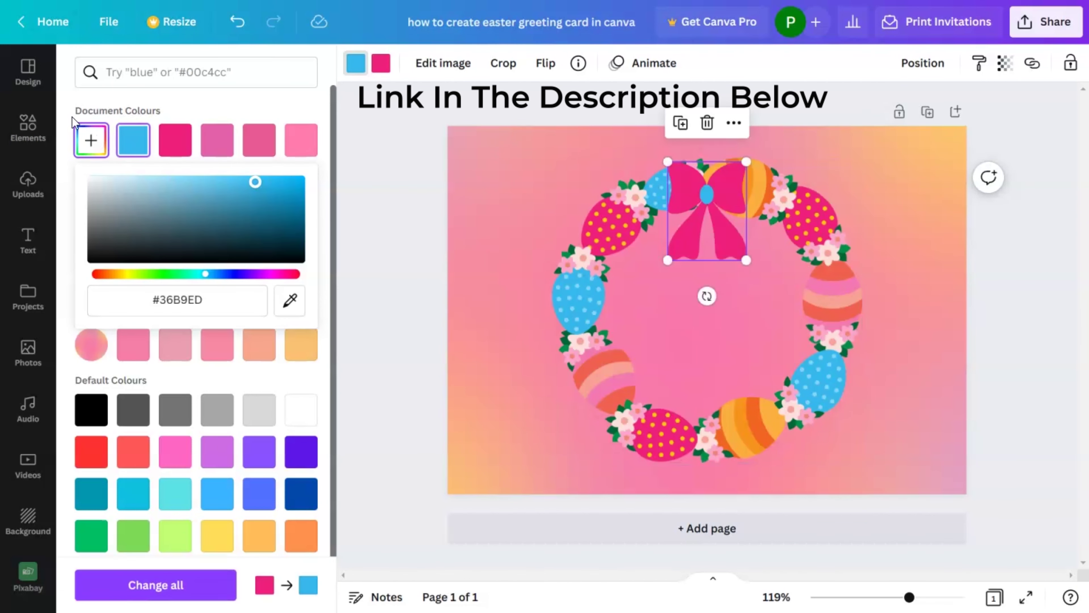
- Shift the egg wreath slightly and realign the bow over the gap at the wreath's top
click(733, 296)
mouse_move(733, 296)
mouse_down()
mouse_move(725, 290)
mouse_move(740, 301)
mouse_up()
click(926, 346)
click(830, 261)
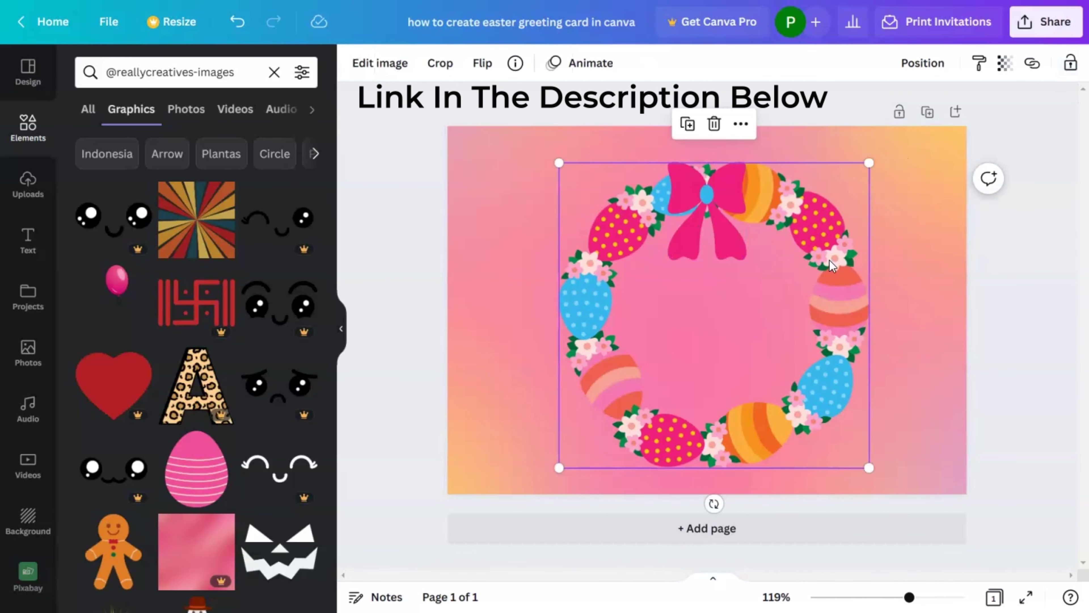
click(728, 243)
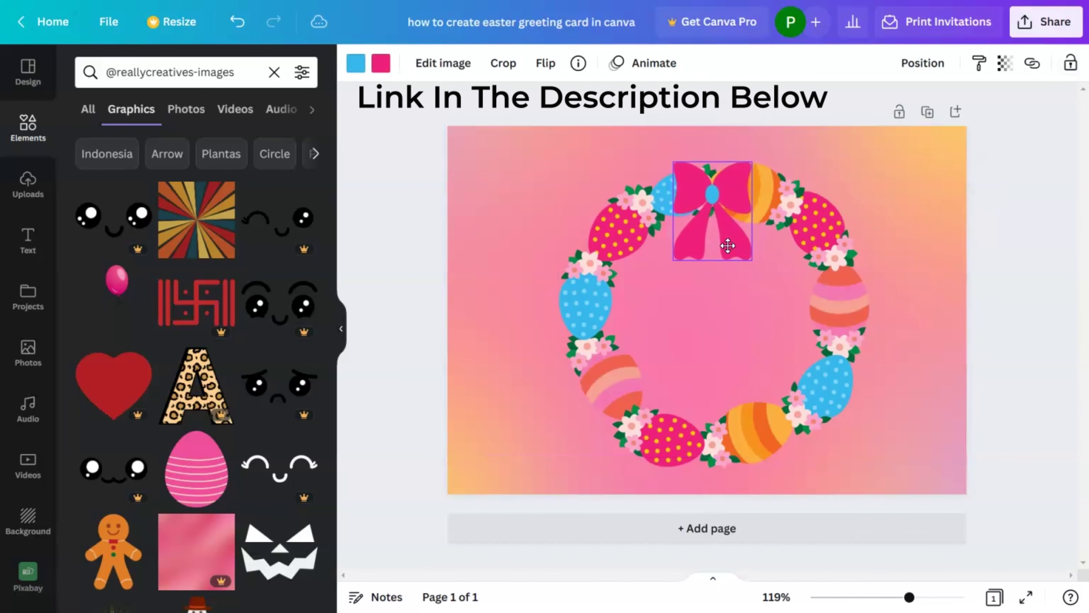
scroll(214, 485, down, 15)
scroll(215, 493, down, 15)
scroll(218, 493, down, 15)
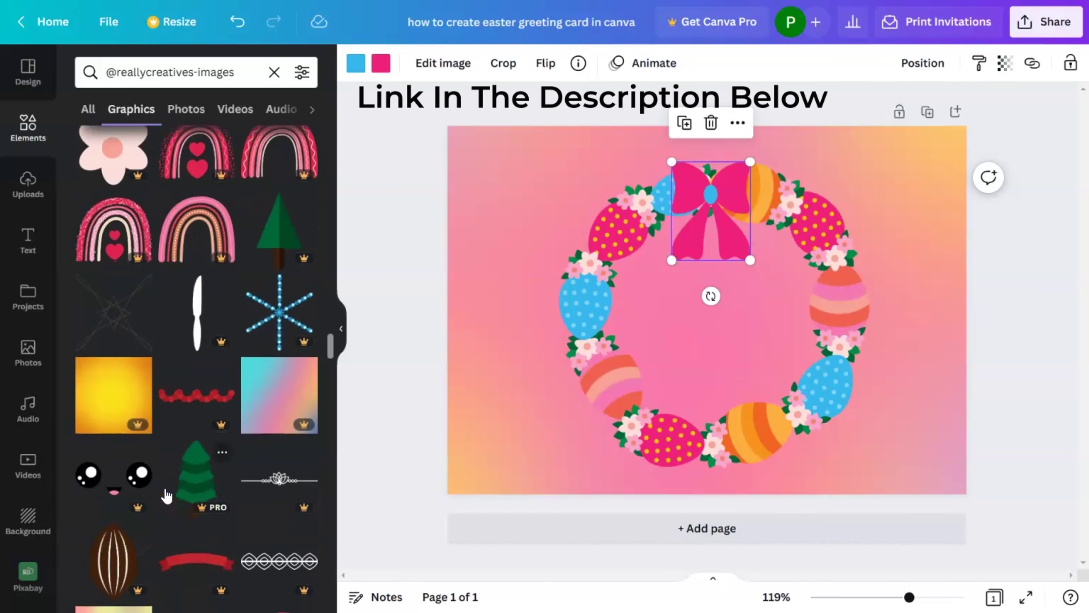
scroll(167, 493, down, 15)
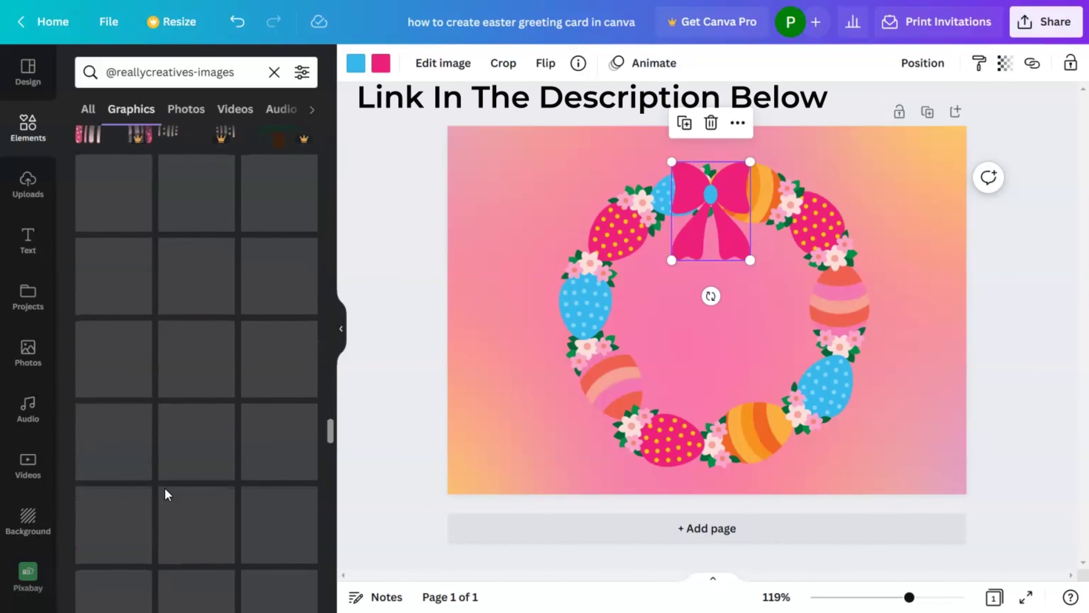
scroll(166, 493, down, 10)
click(34, 137)
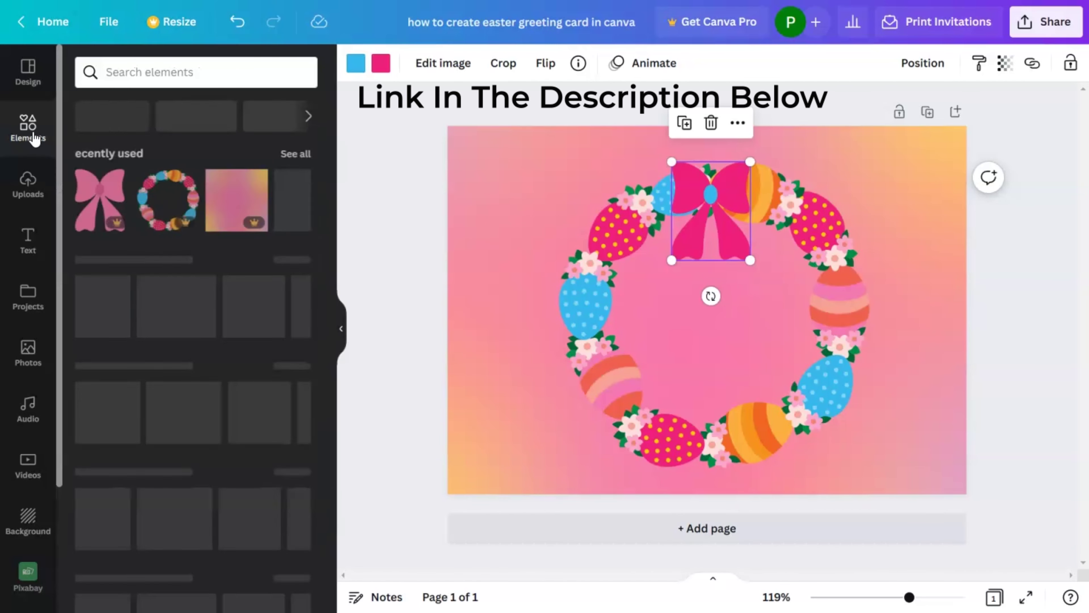
click(172, 72)
click(141, 142)
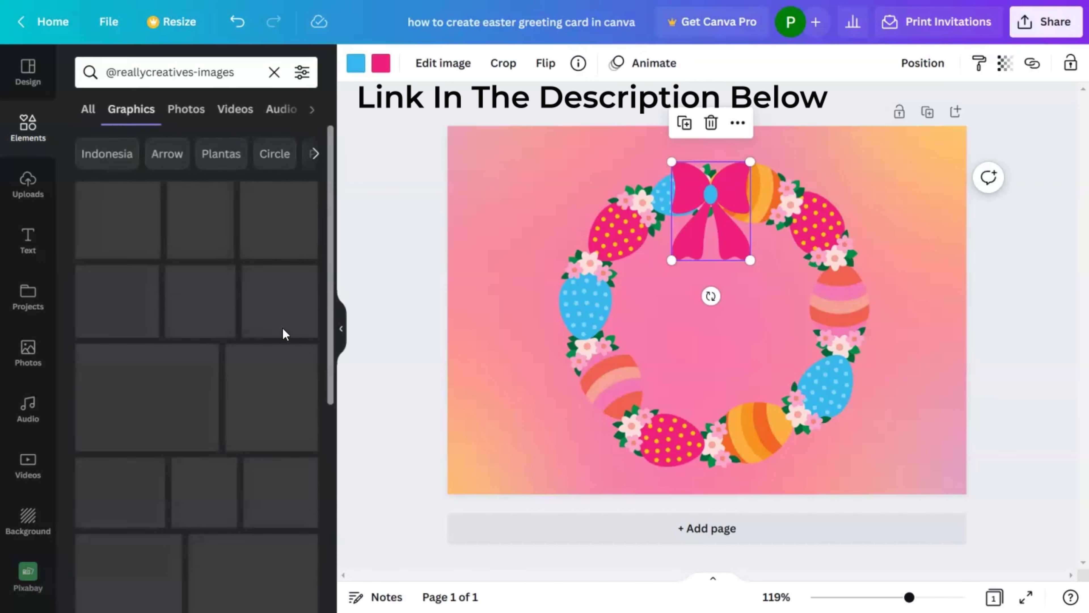
scroll(235, 483, down, 10)
scroll(235, 483, down, 10)
scroll(235, 476, down, 10)
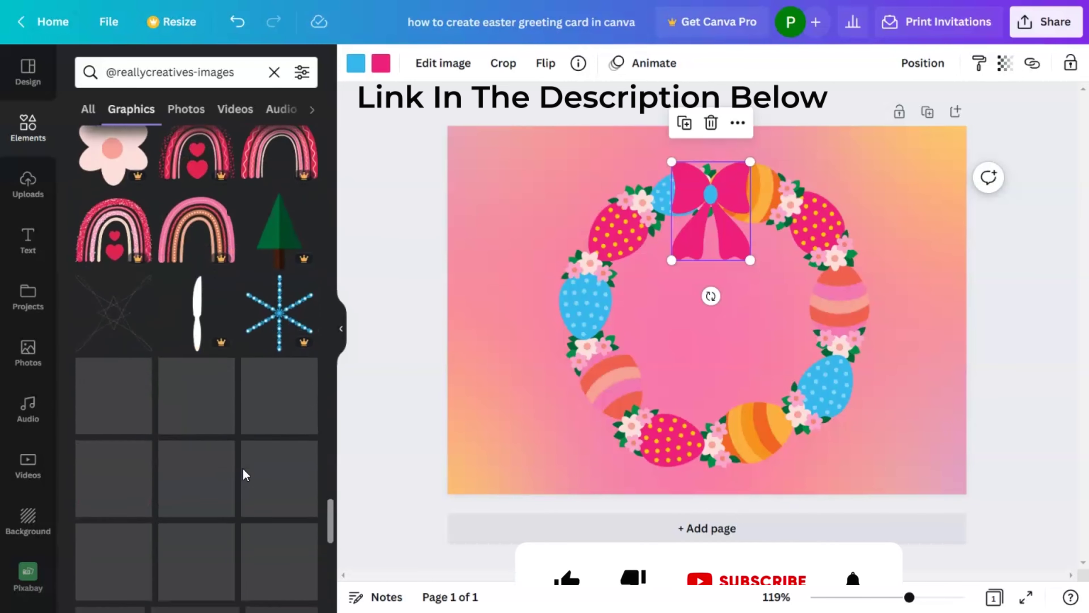
scroll(243, 467, down, 10)
scroll(243, 467, down, 10)
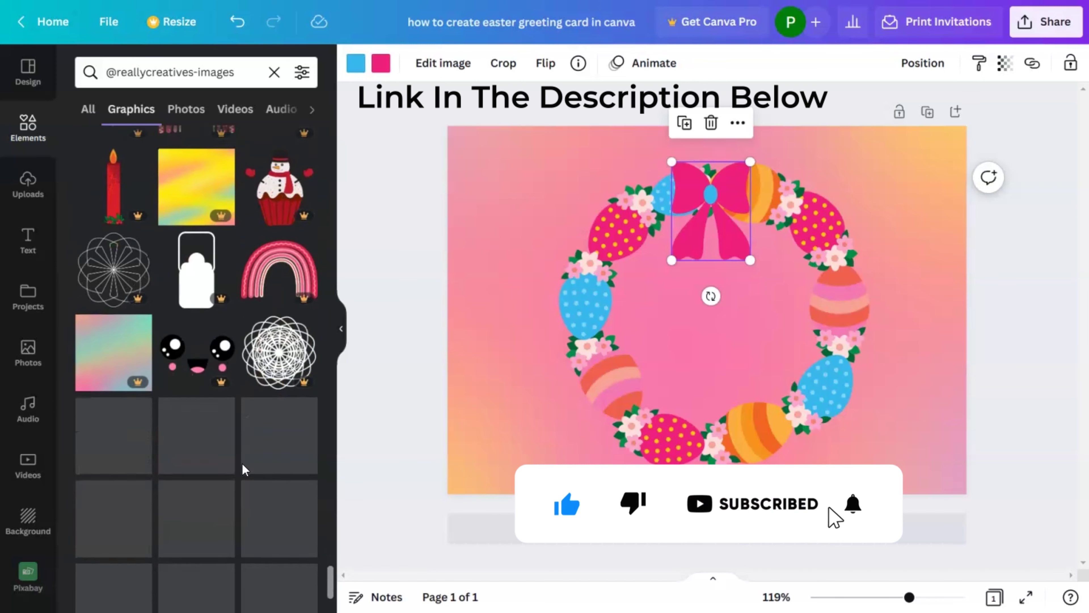
scroll(243, 468, down, 10)
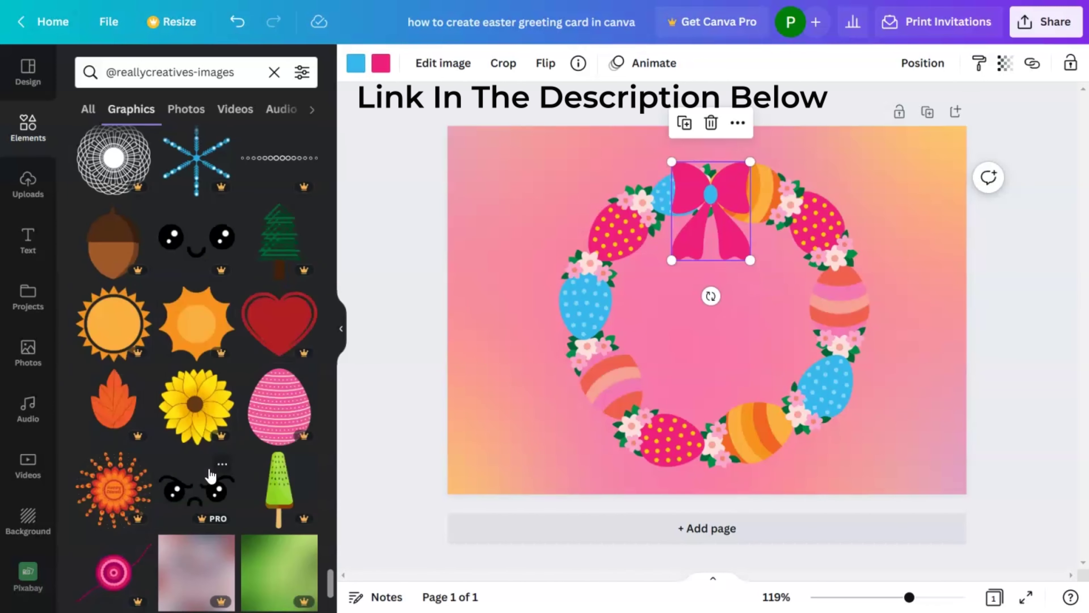
scroll(210, 474, down, 10)
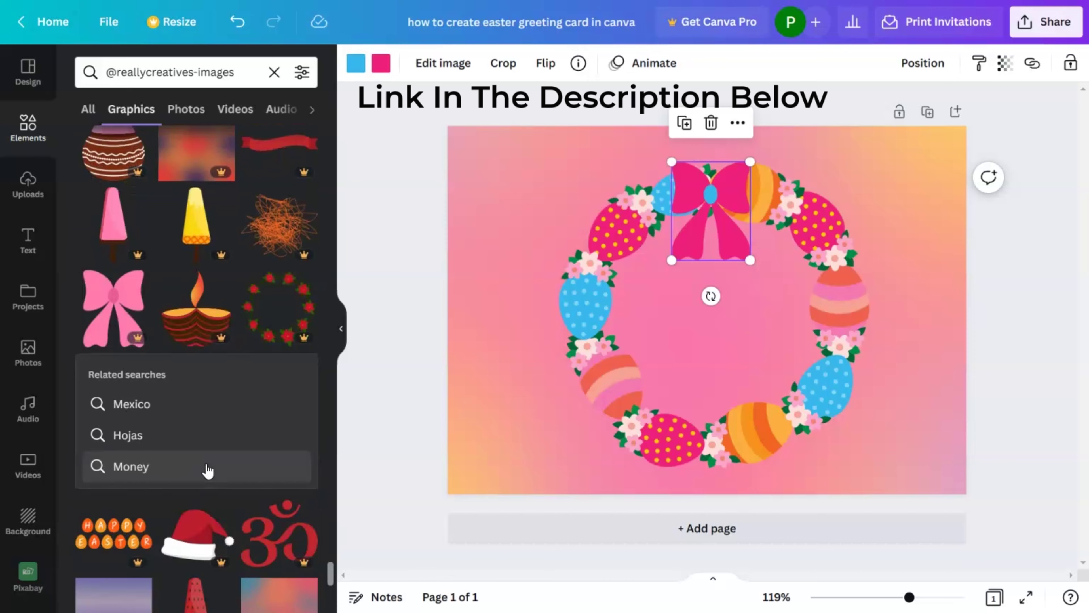
scroll(207, 468, down, 10)
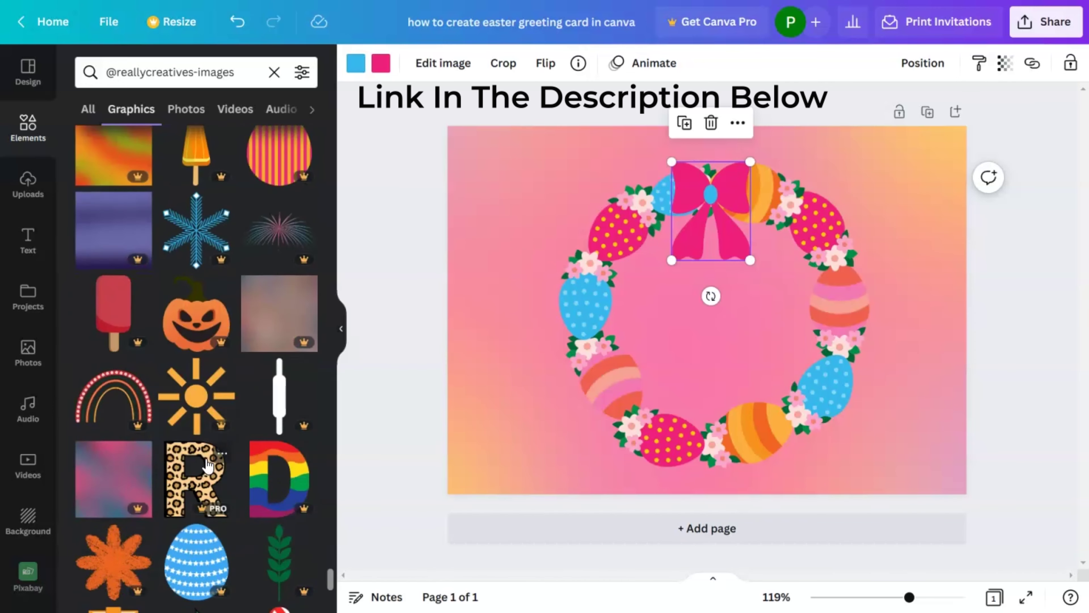
scroll(208, 466, down, 10)
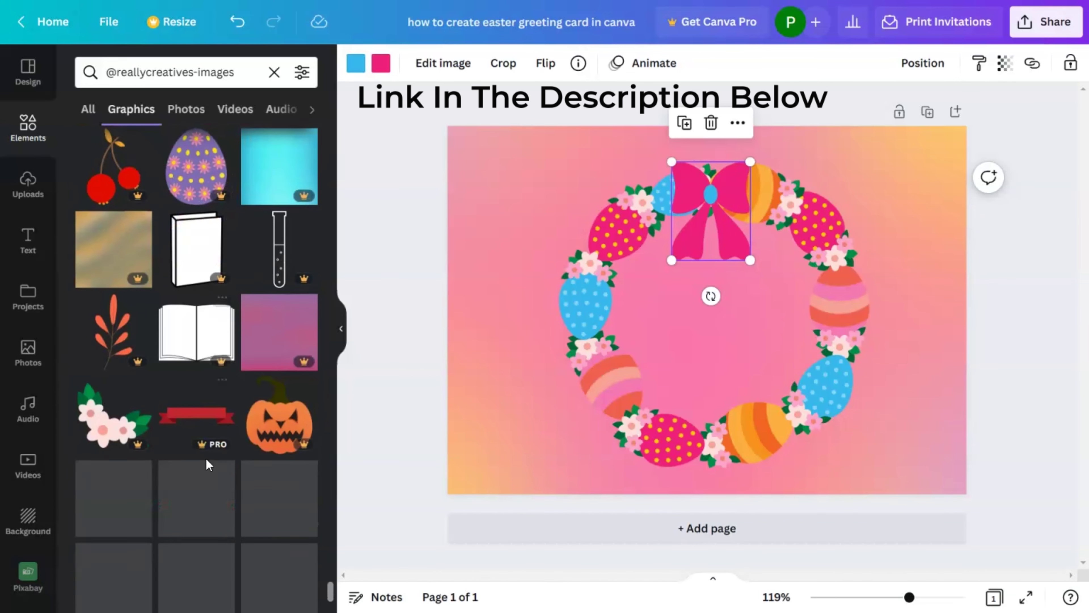
scroll(207, 461, down, 10)
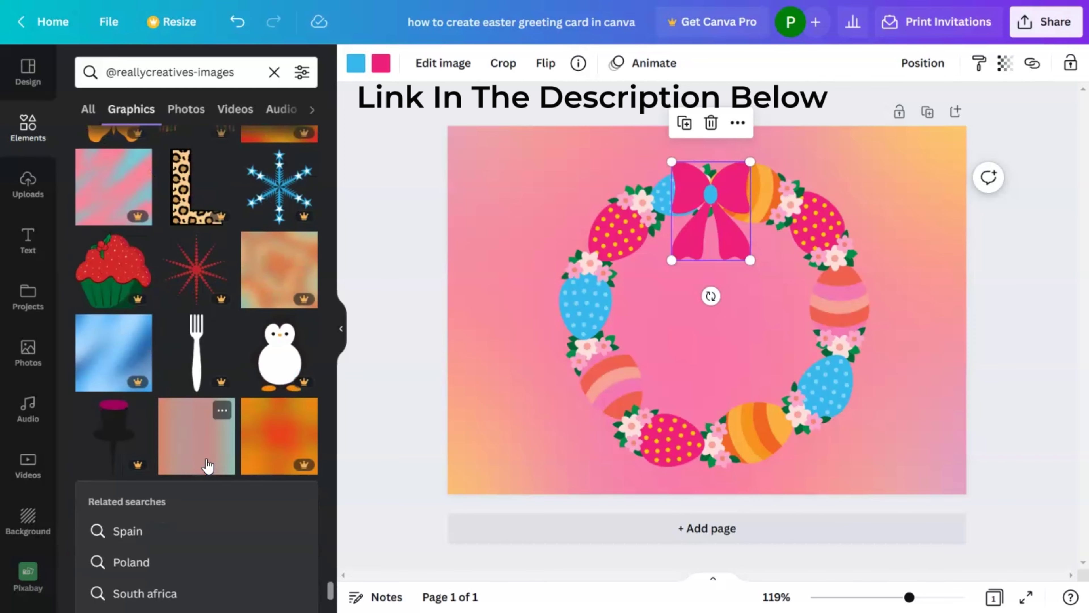
scroll(208, 466, down, 10)
scroll(208, 465, down, 10)
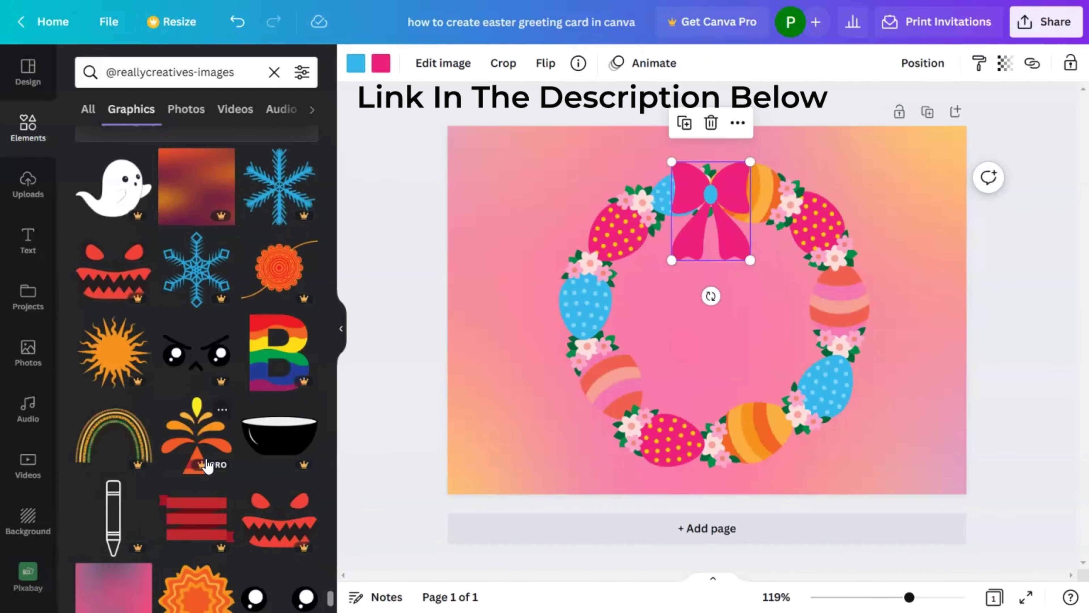
scroll(205, 466, down, 10)
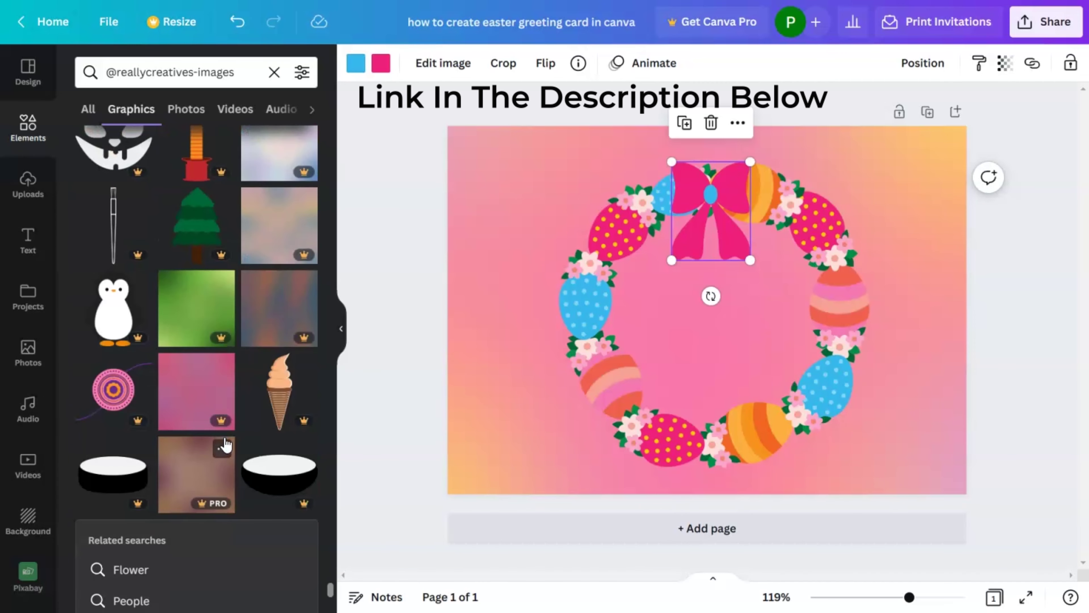
scroll(224, 445, down, 5)
click(103, 371)
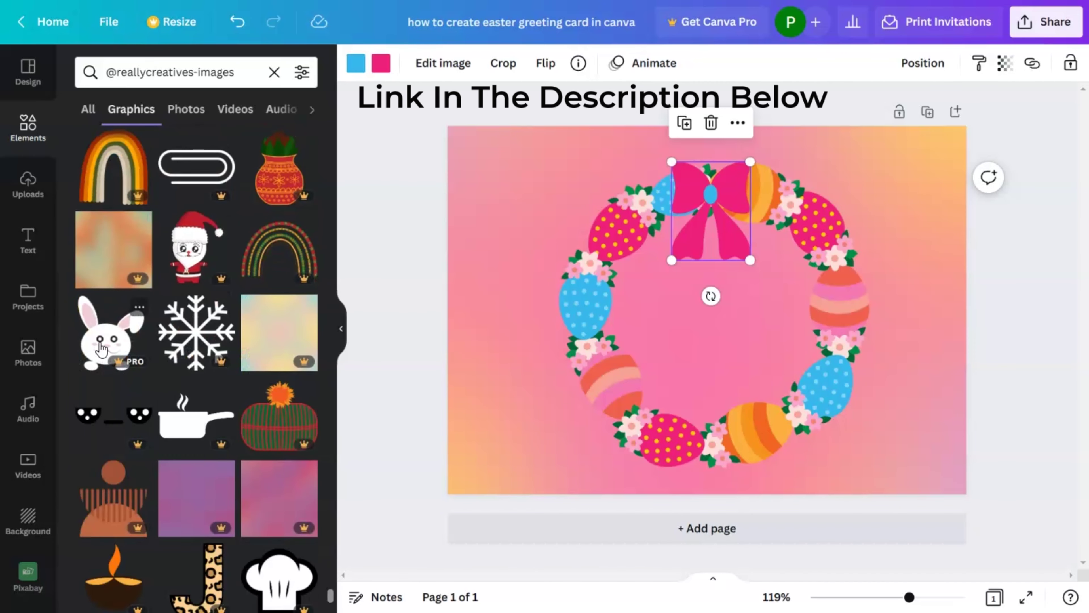
- Tilt the bunny clockwise, shrink it and seat it on the pink dotted egg at the wreath's bottom
drag(776, 383, 714, 401)
drag(750, 441, 763, 455)
drag(706, 421, 690, 404)
drag(688, 457, 764, 511)
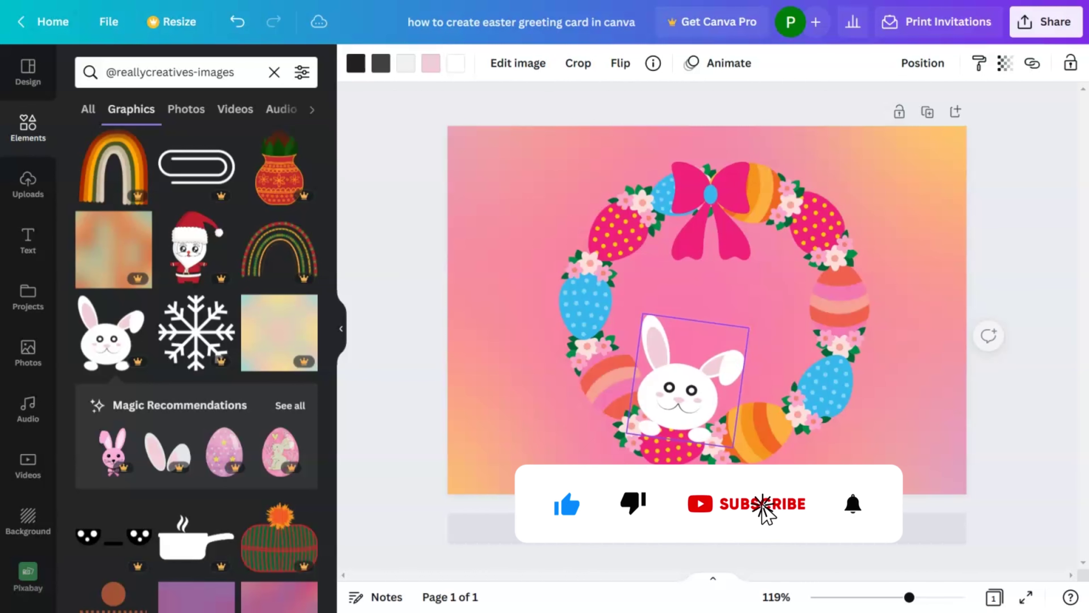
drag(689, 387, 699, 377)
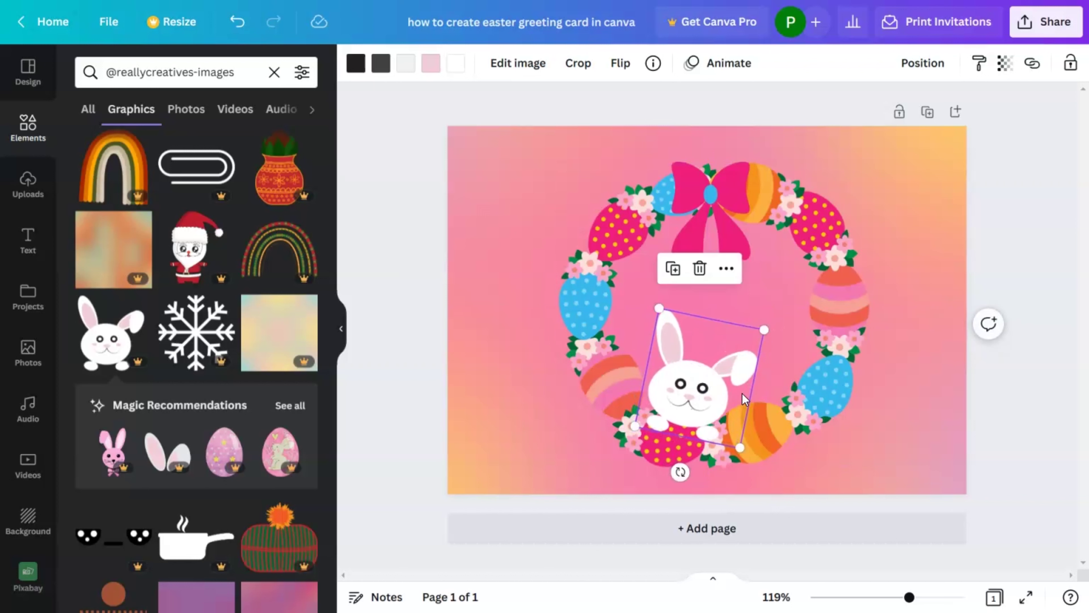
drag(739, 449, 686, 407)
- Rotate the wreath and bunny together counter-clockwise until the bunny's egg is near the bottom centre, undoing the upward shift
click(838, 467)
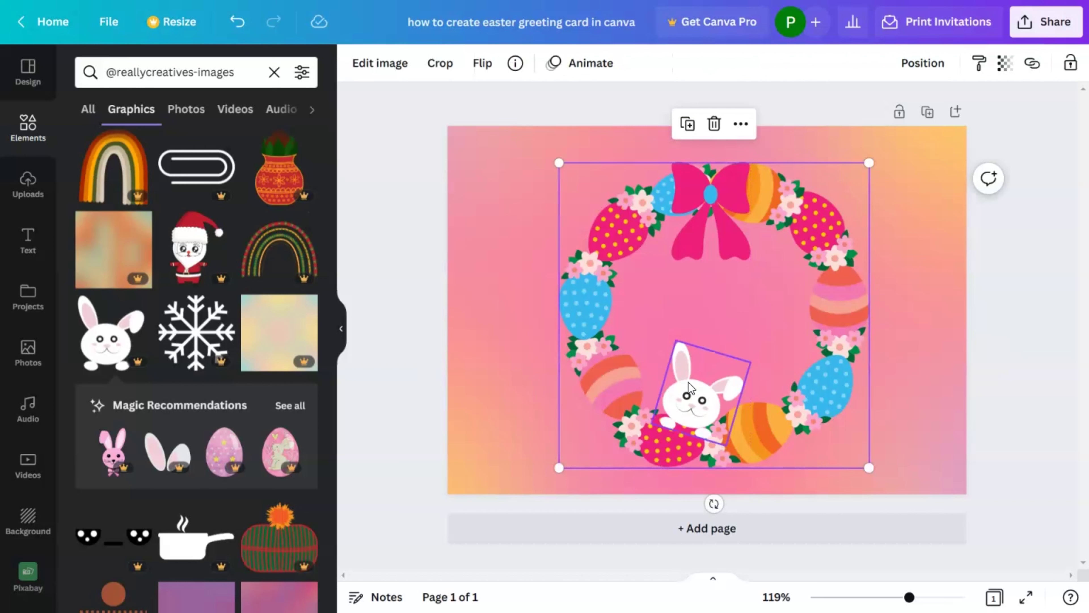
click(687, 403)
shift+click(664, 453)
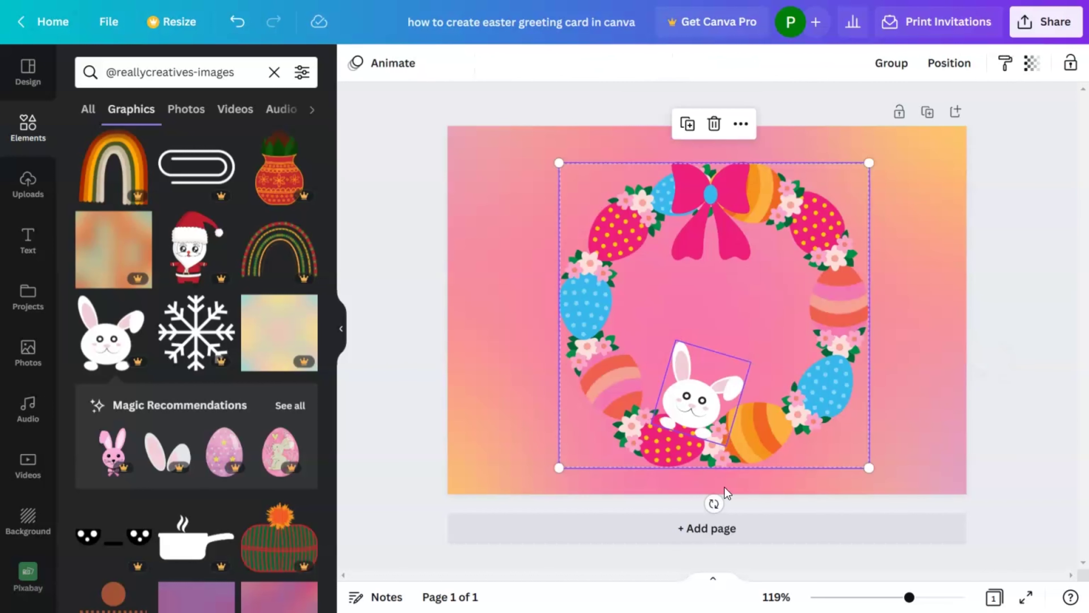
drag(713, 503, 749, 490)
key(ctrl+z)
key(ctrl+z)
key(ctrl+z)
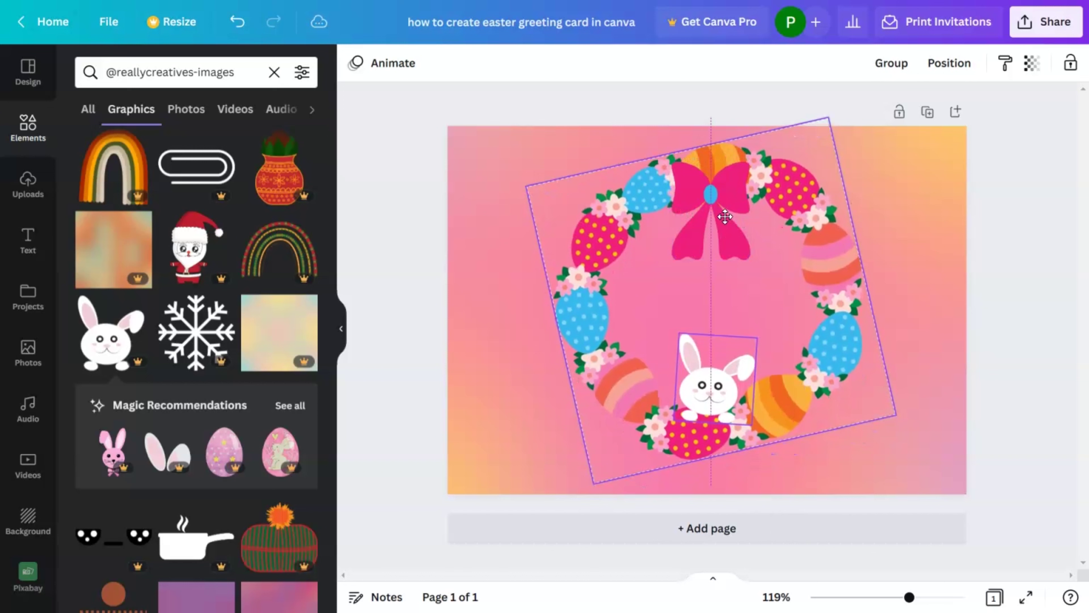
- Move the bow over the orange striped egg at the top of the rotated wreath
click(736, 250)
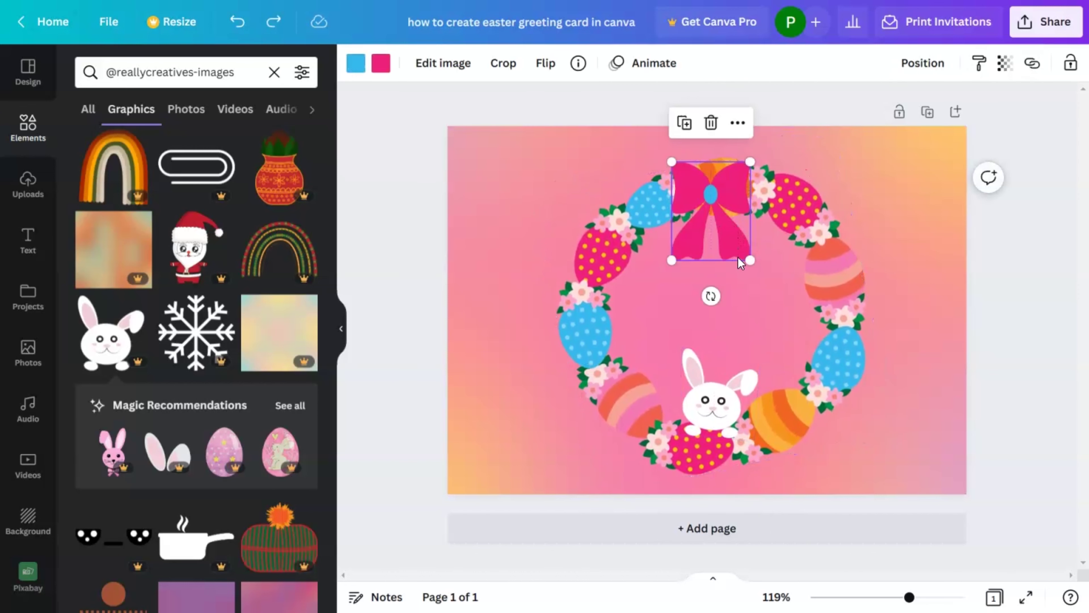
drag(749, 259, 723, 252)
drag(701, 221, 736, 217)
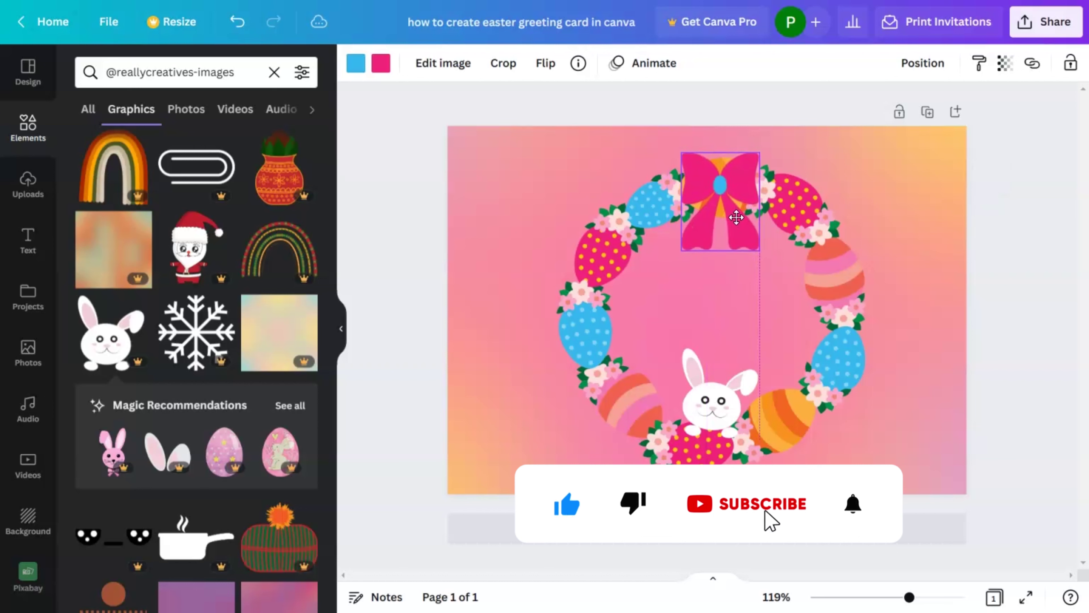
drag(739, 218, 739, 218)
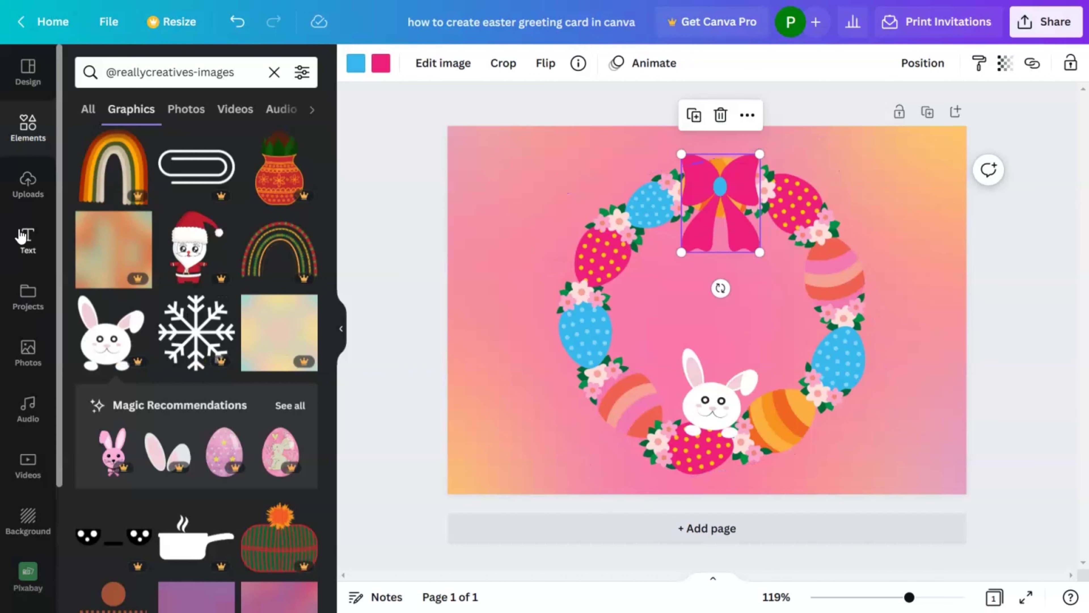
- Add the heading "Happy" beneath the bow in uppercase Montserrat at size 26.4
click(25, 238)
click(195, 206)
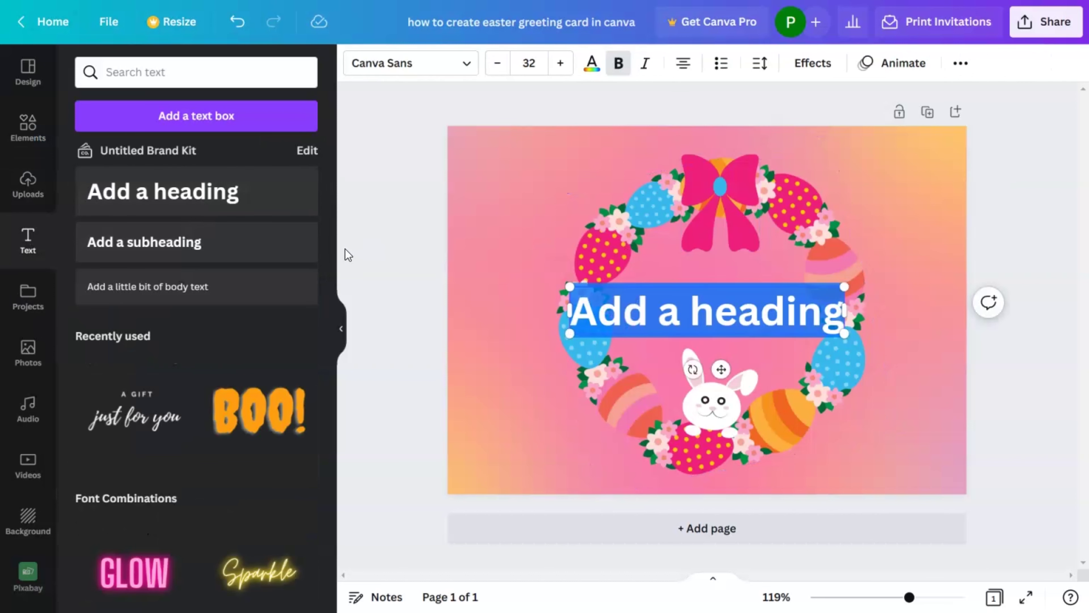
text(Happy)
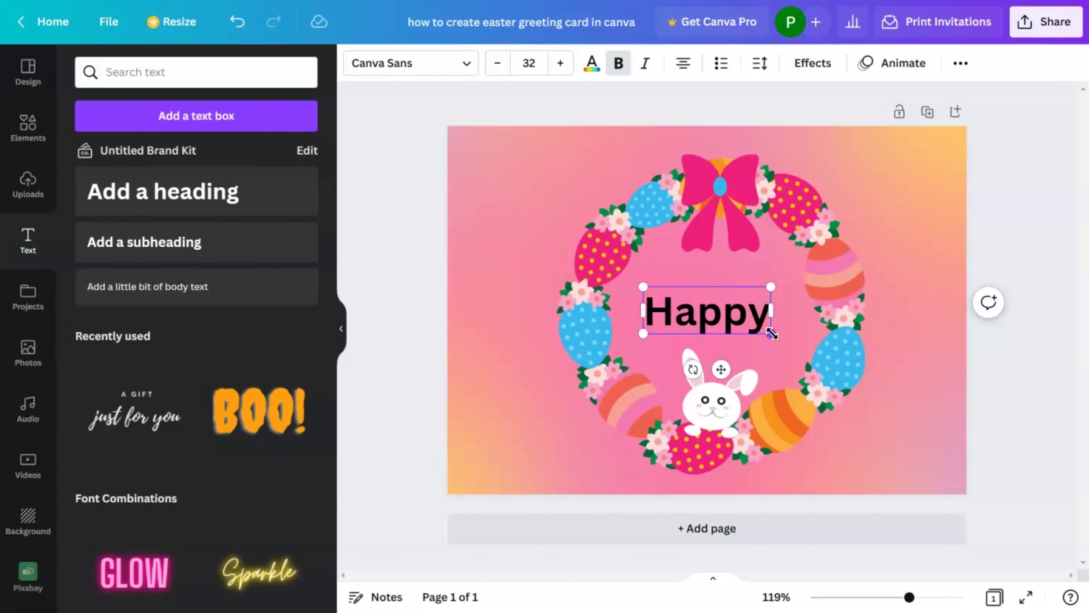
drag(772, 334, 761, 324)
drag(720, 366, 734, 335)
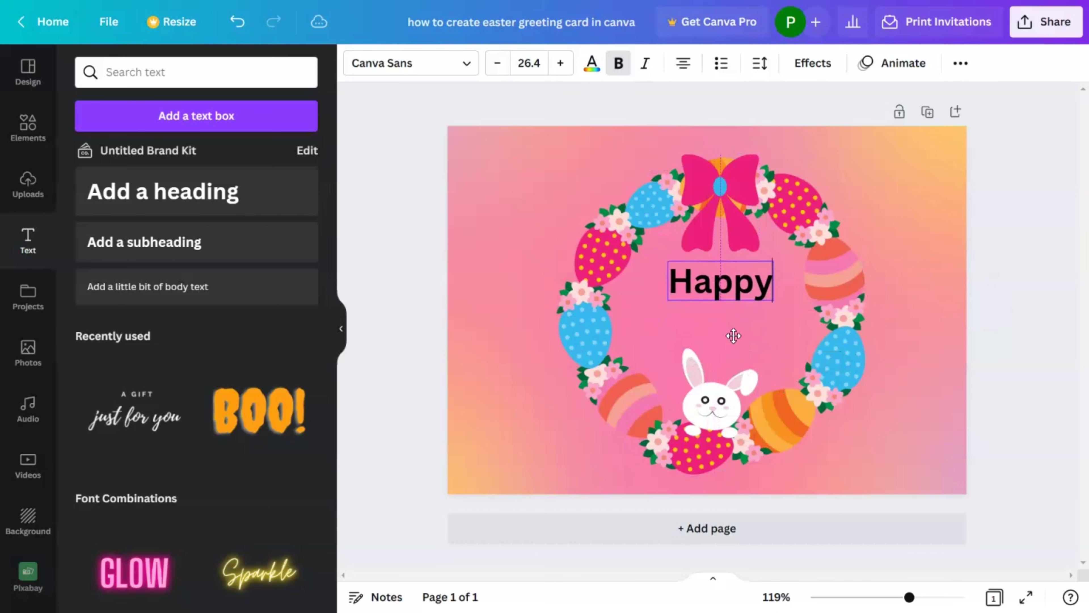
click(451, 72)
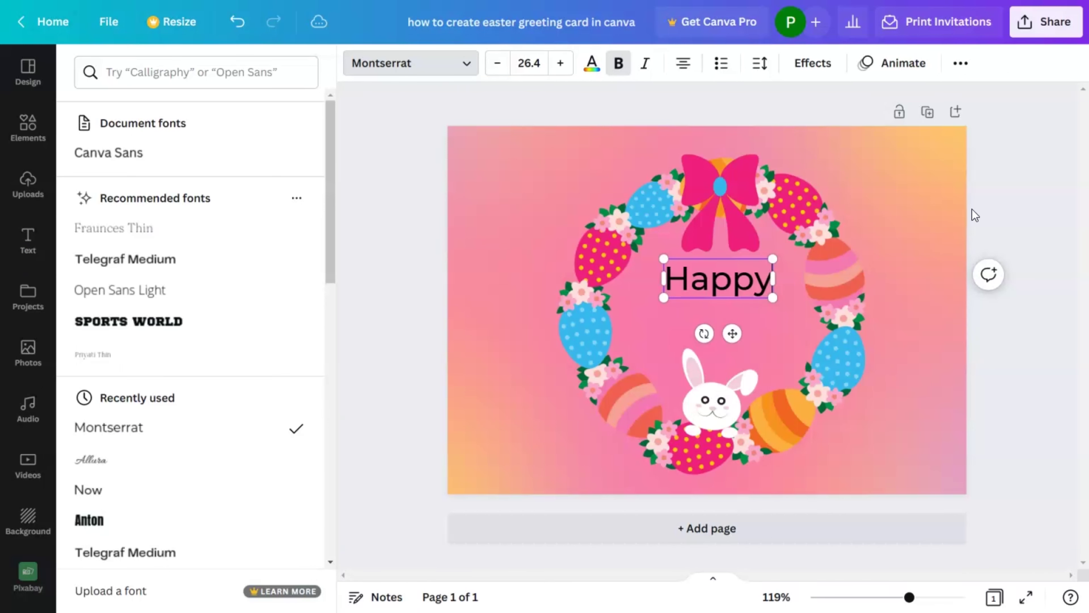
click(959, 64)
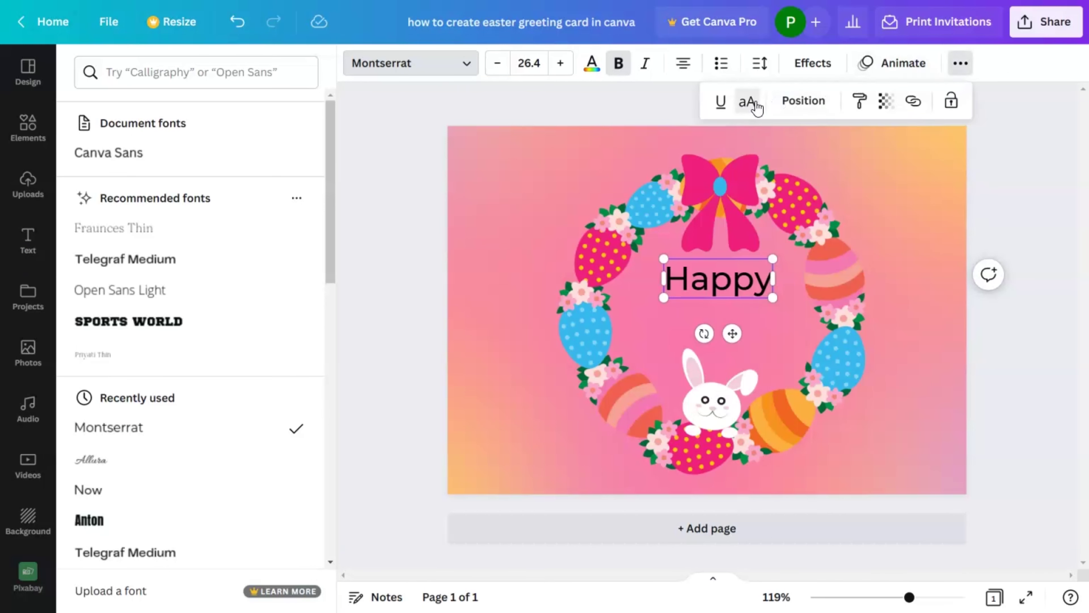
- Duplicate the HAPPY heading directly below itself and change the copy's text to EASTER
drag(732, 332, 733, 364)
double_click(761, 309)
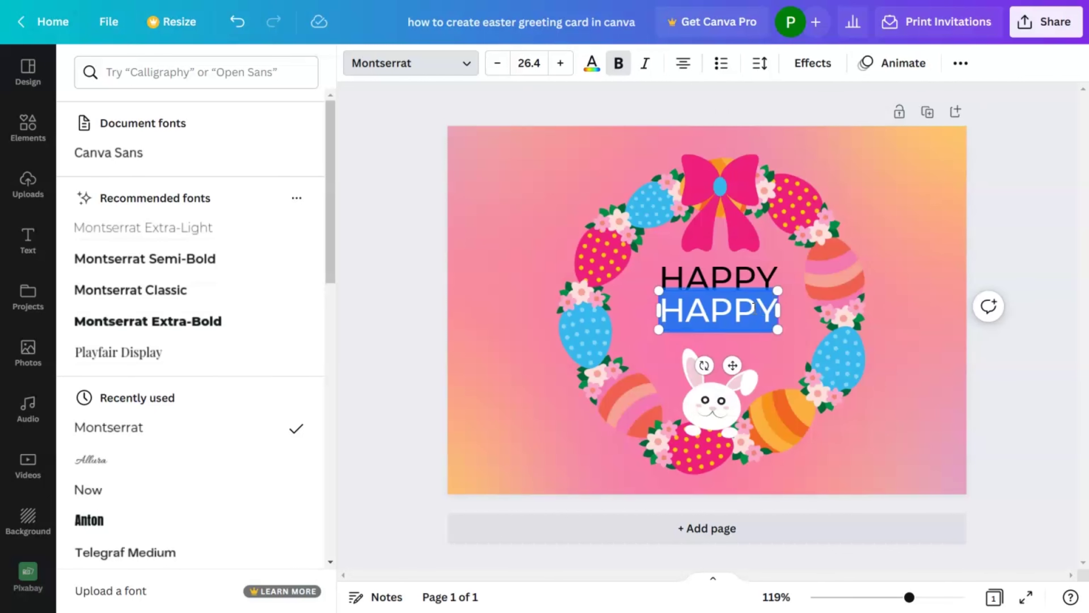
text(EASTER)
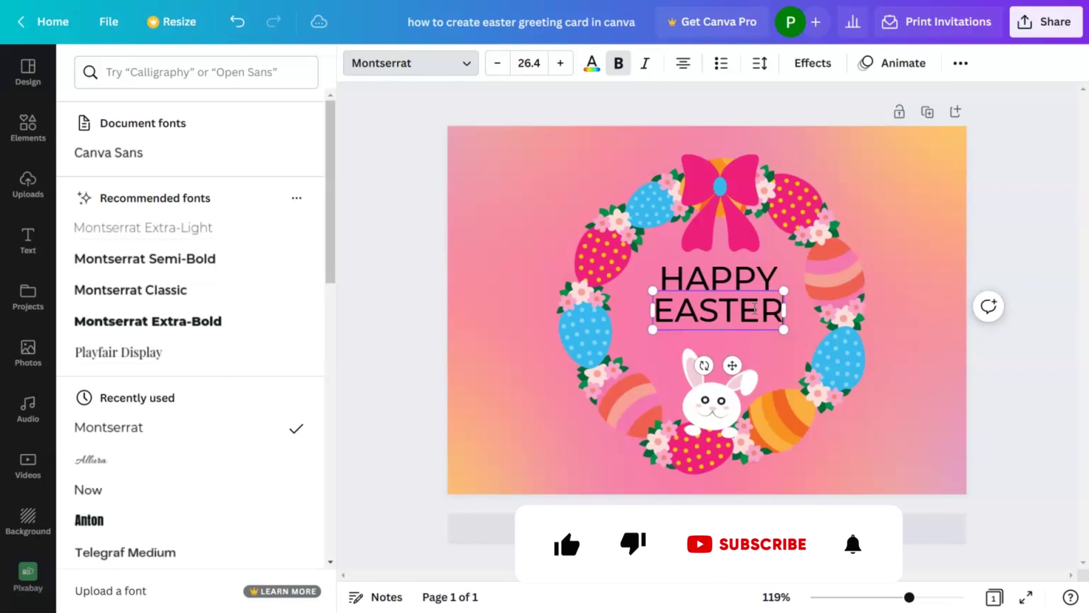
- Restyle EASTER in the Allura font without all capitals and enlarge it to size 51.3
double_click(734, 315)
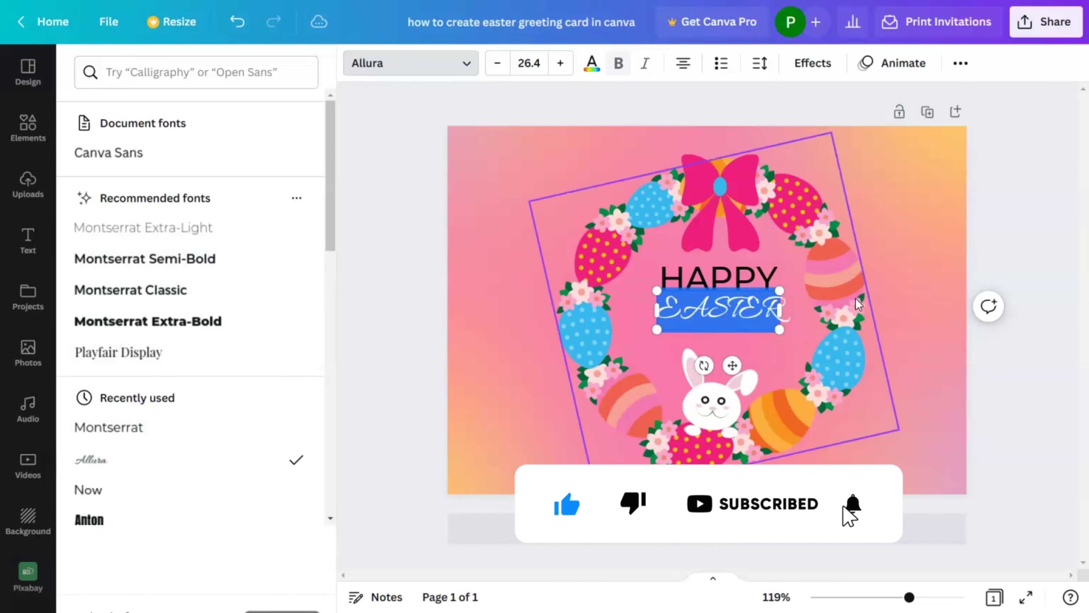
click(960, 63)
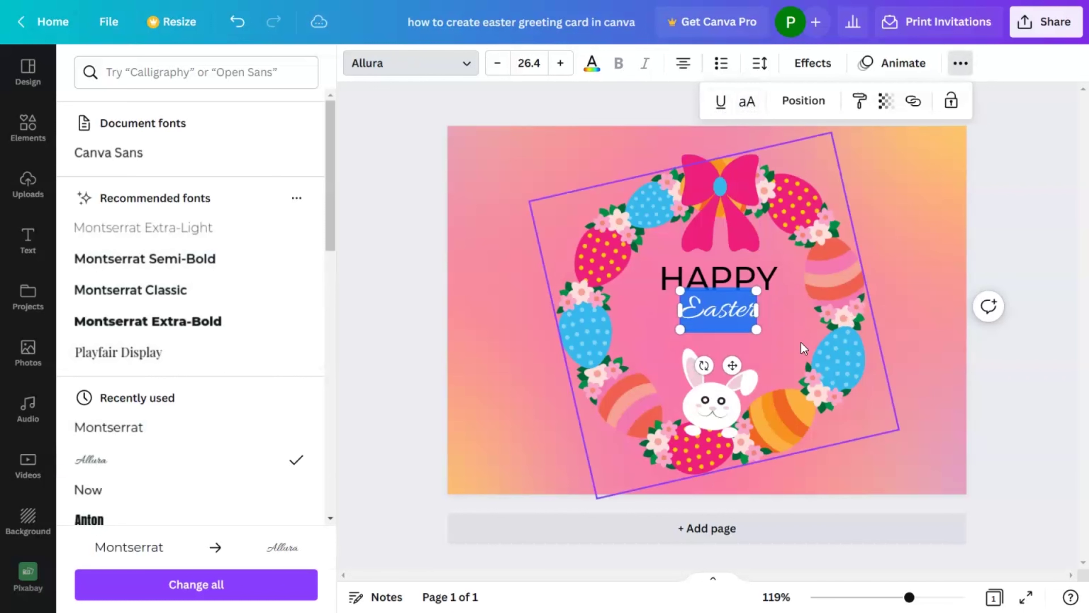
drag(758, 331, 802, 339)
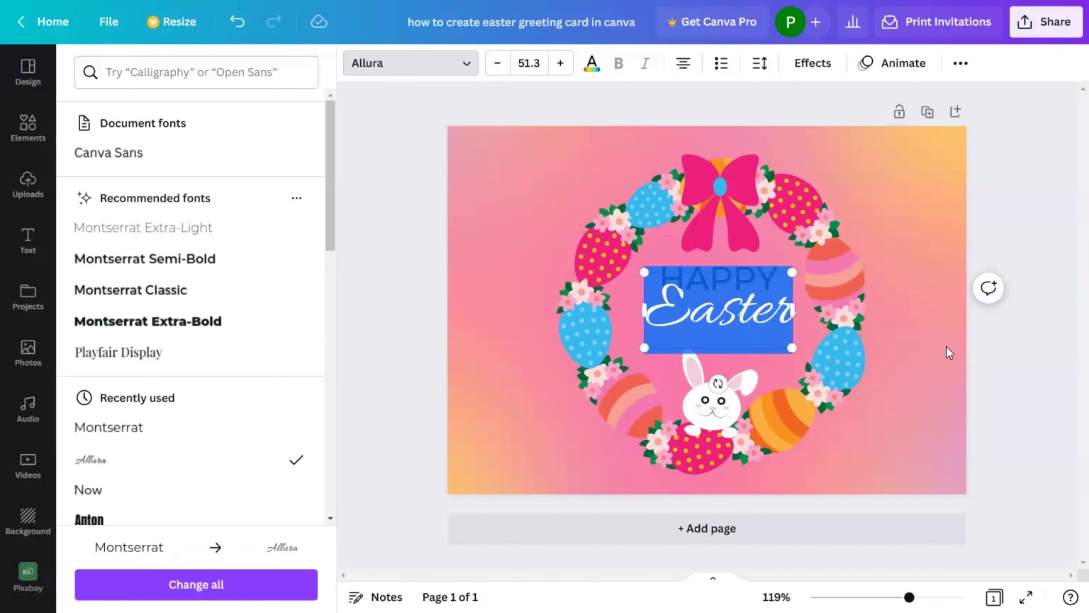
key(Escape)
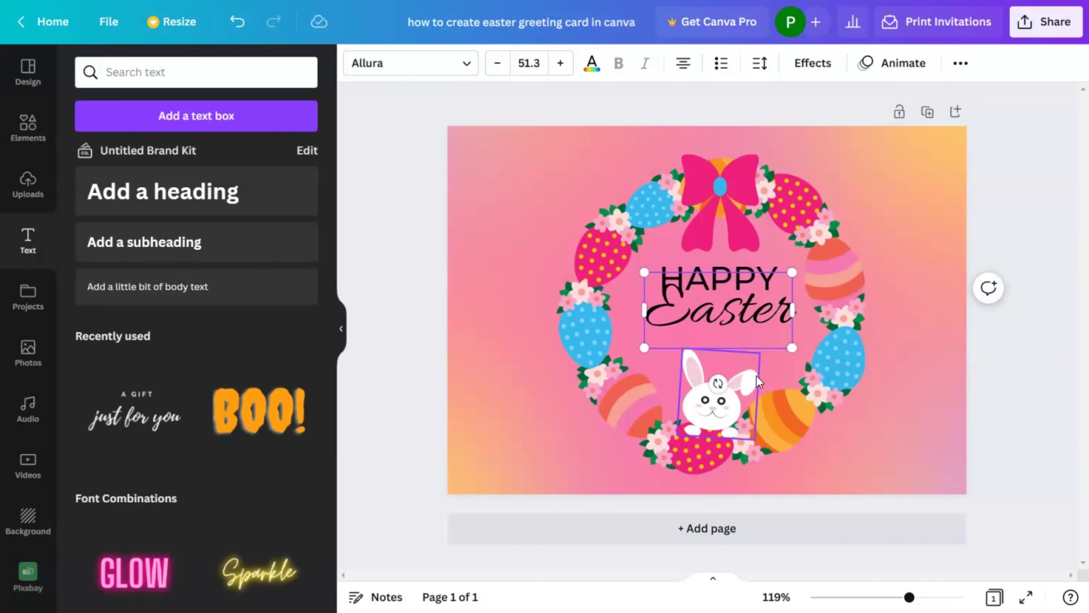
- Recolour both the HAPPY and Easter text white
double_click(733, 316)
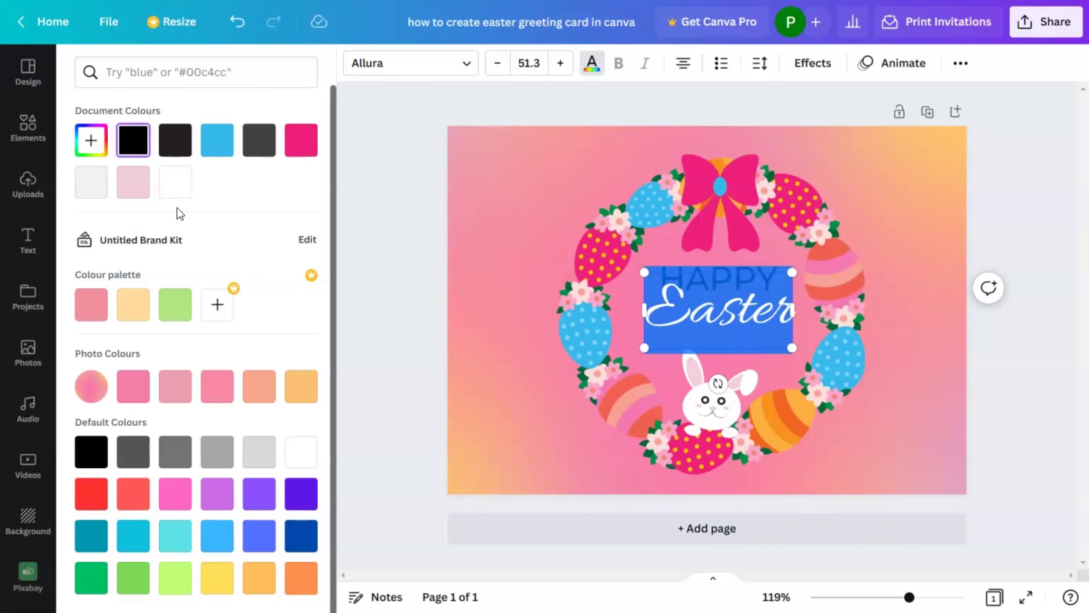
click(175, 185)
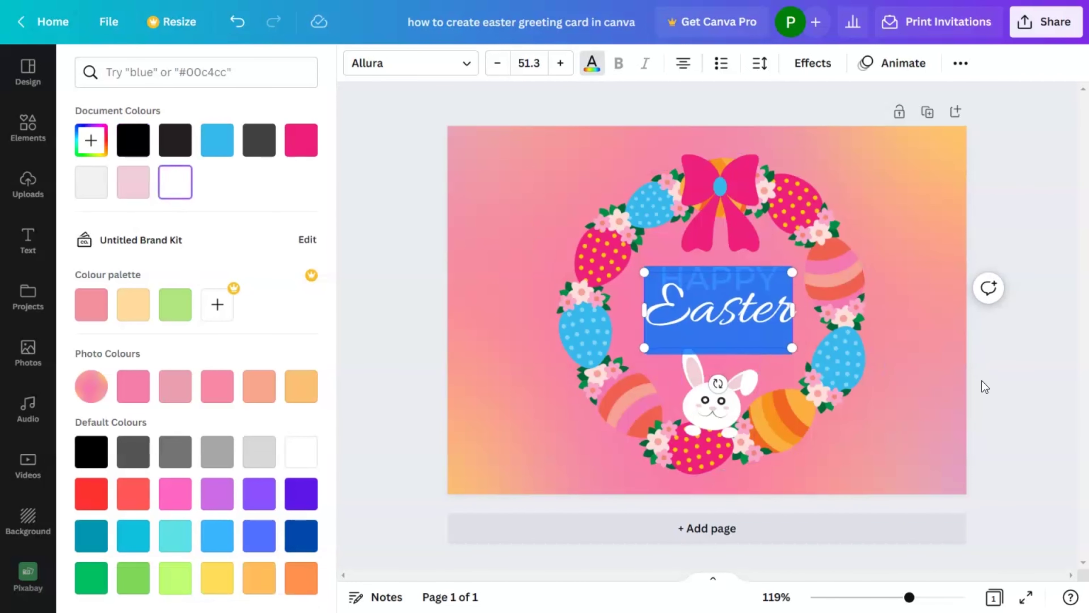
click(985, 386)
- Shift HAPPY slightly to the right and shrink it to size 19.3 so it clears the E of Easter
drag(929, 600, 940, 598)
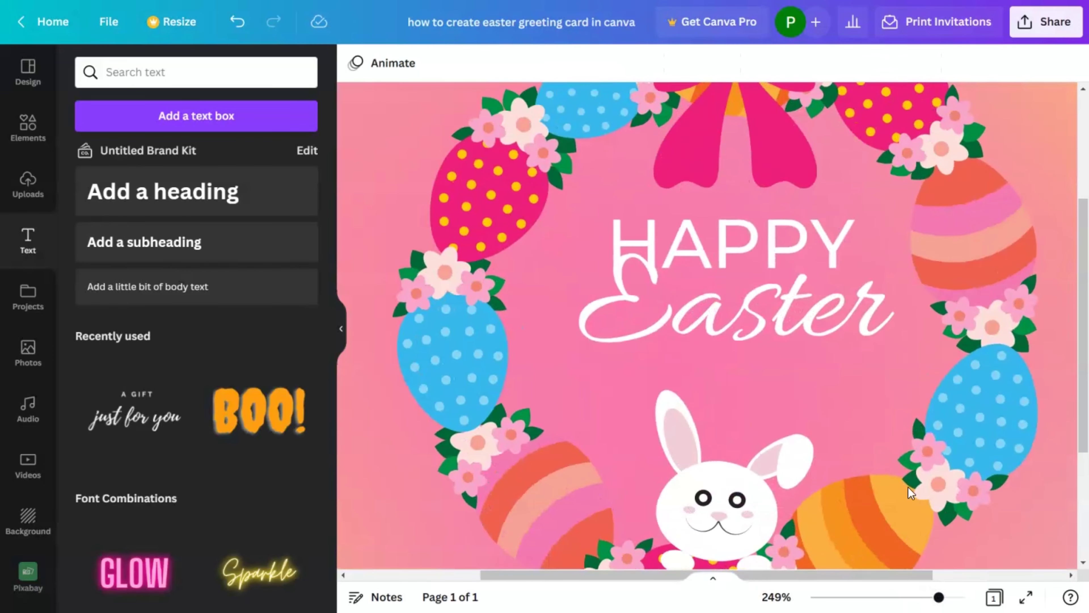
click(782, 220)
drag(779, 216, 800, 217)
drag(875, 285, 843, 268)
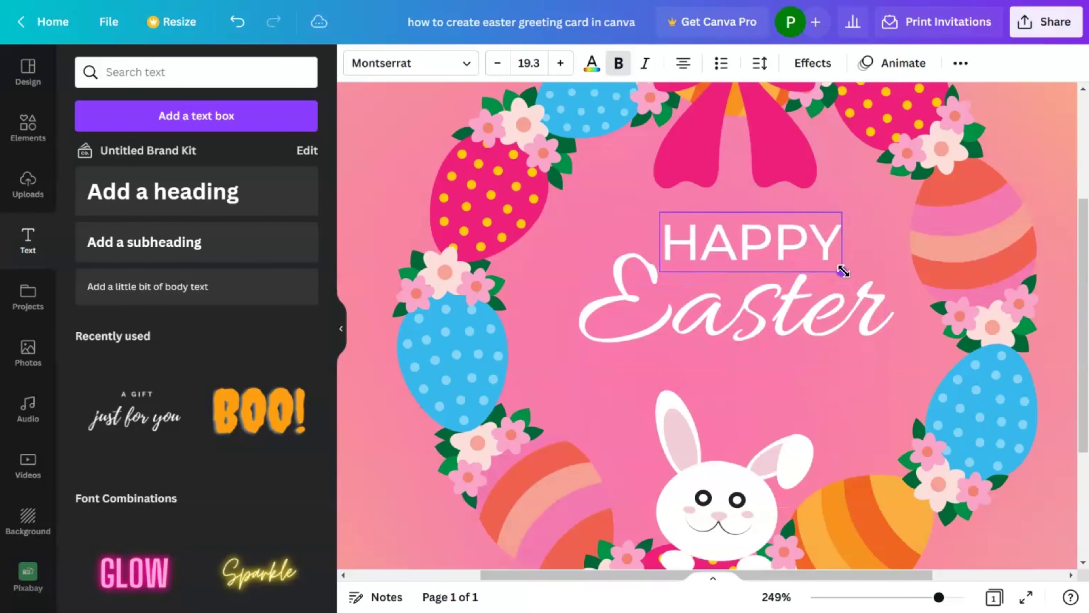
- Move HAPPY slightly down and right, closer to Easter, and set its font to Montserrat Extra-Light
drag(806, 237, 815, 248)
click(443, 70)
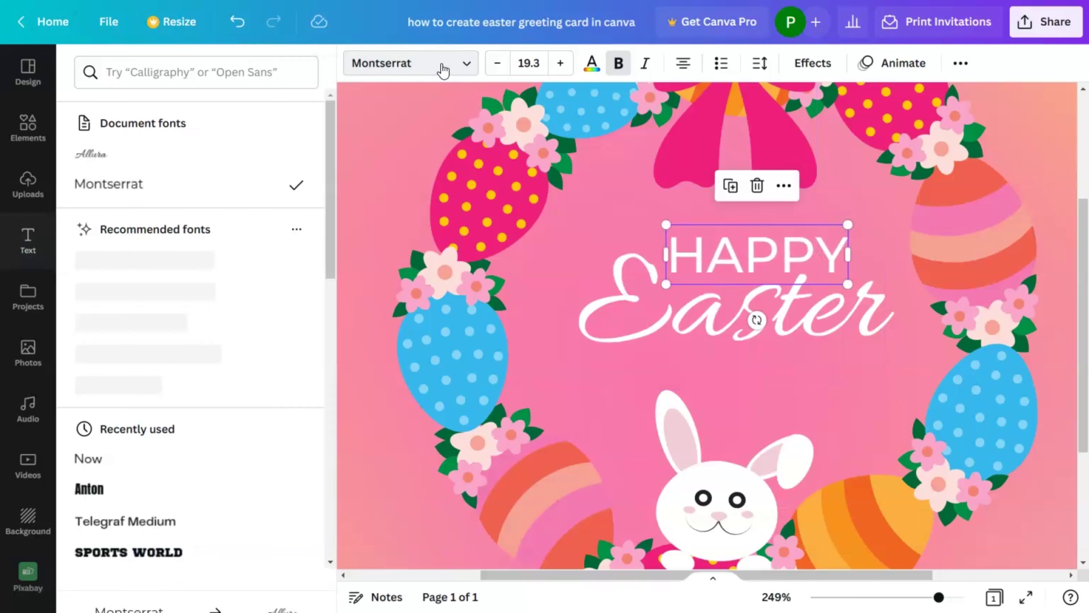
click(250, 275)
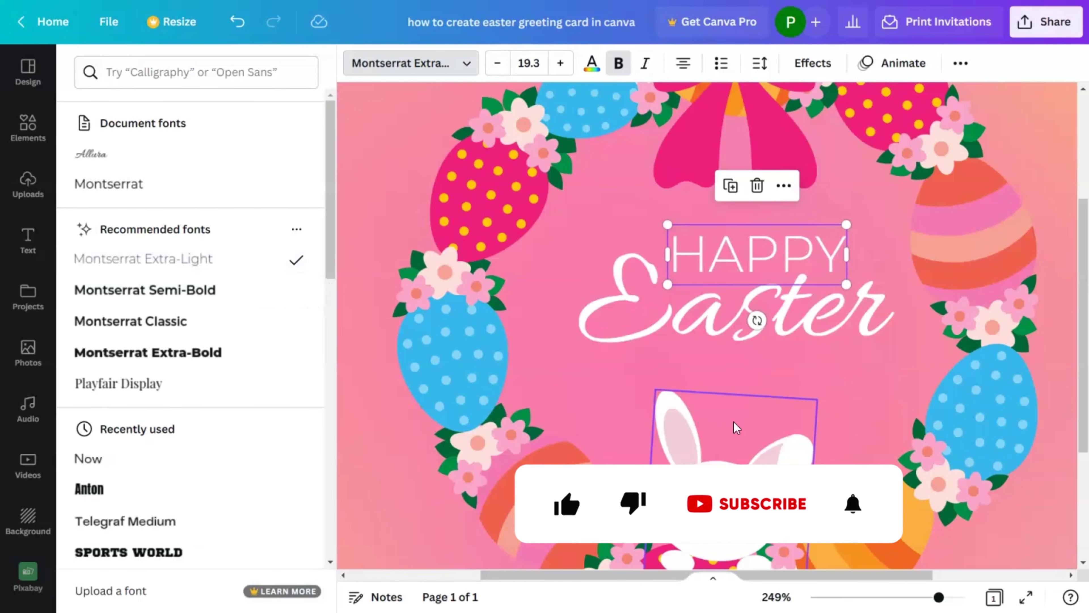
- Select HAPPY and Easter together and shift them slightly down inside the wreath
drag(939, 597, 916, 597)
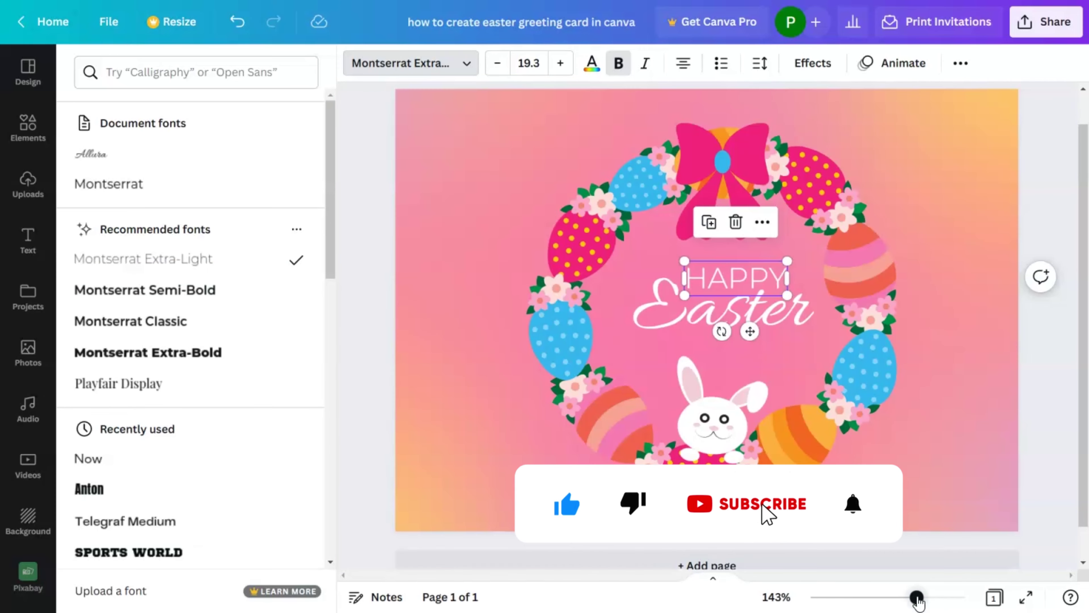
shift+click(790, 332)
drag(790, 332, 790, 341)
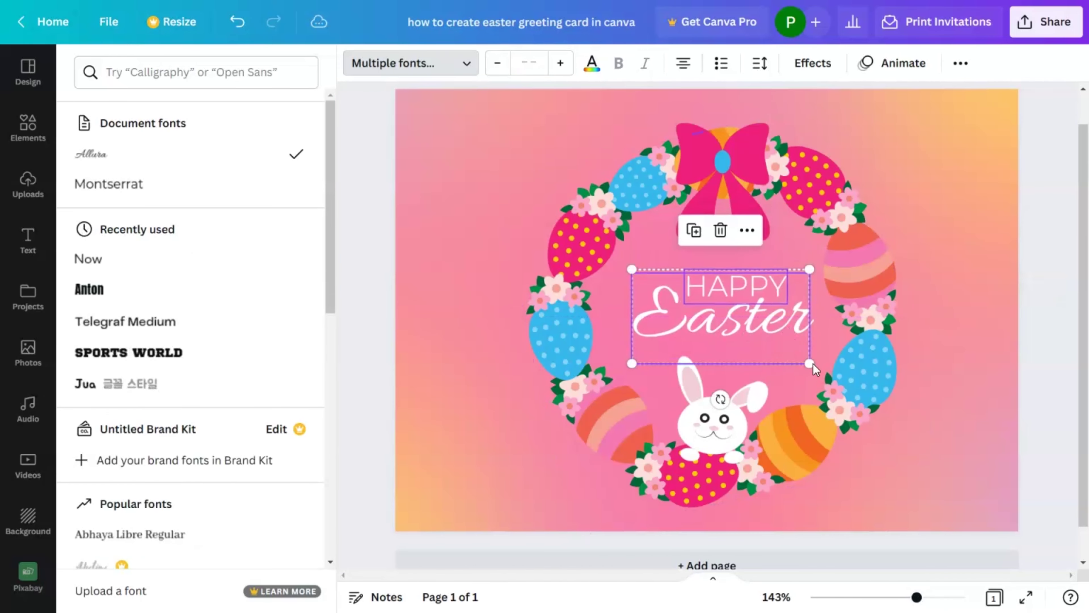
drag(916, 605, 916, 597)
click(1043, 427)
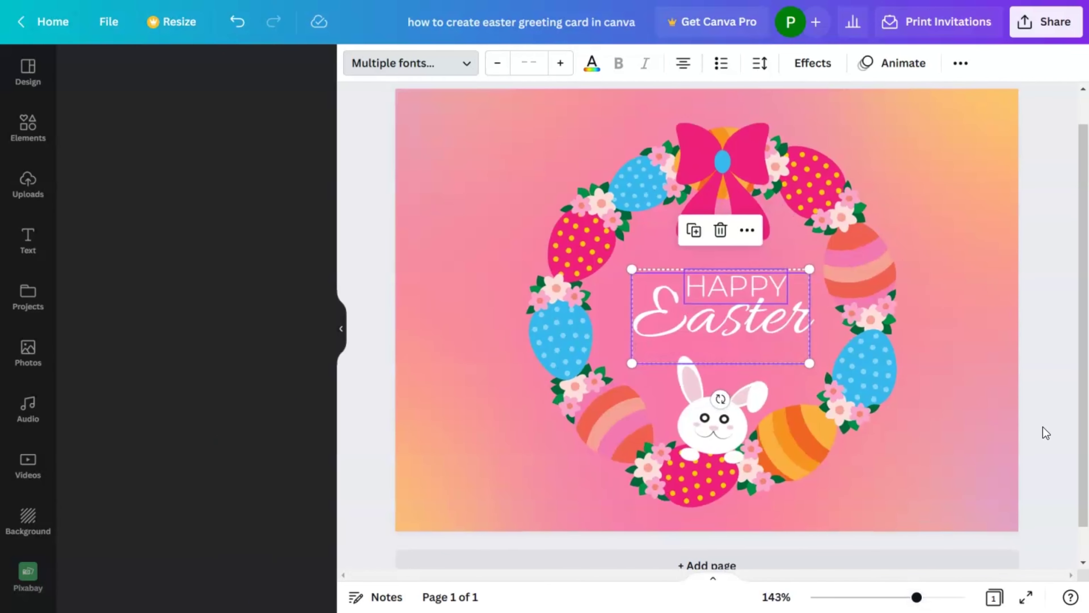
click(1045, 426)
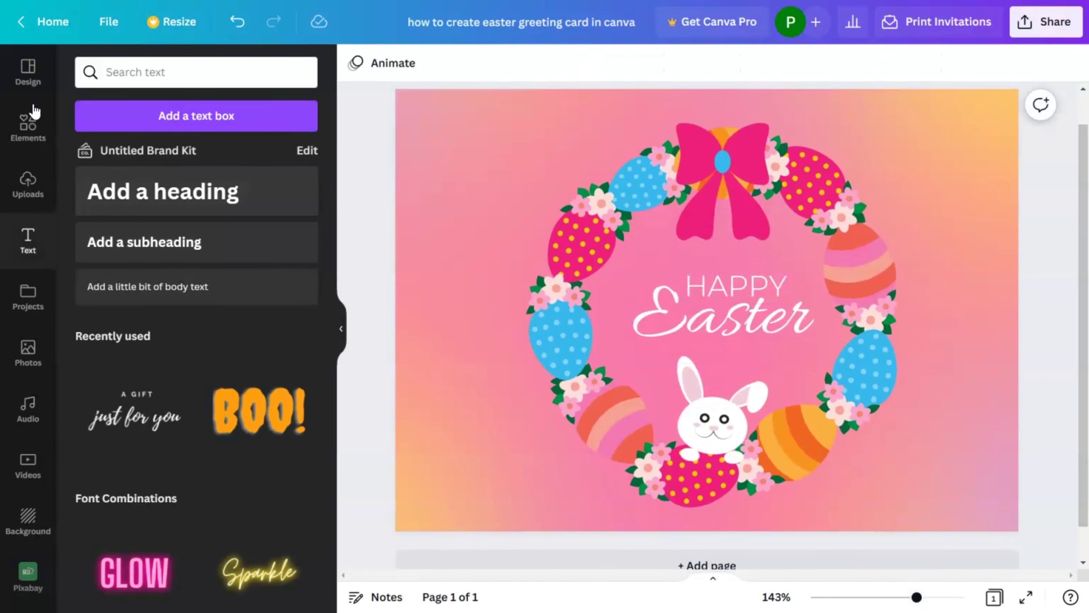
- Search the elements for "easter background" graphics and add the sketched Easter egg pattern to the card
click(29, 122)
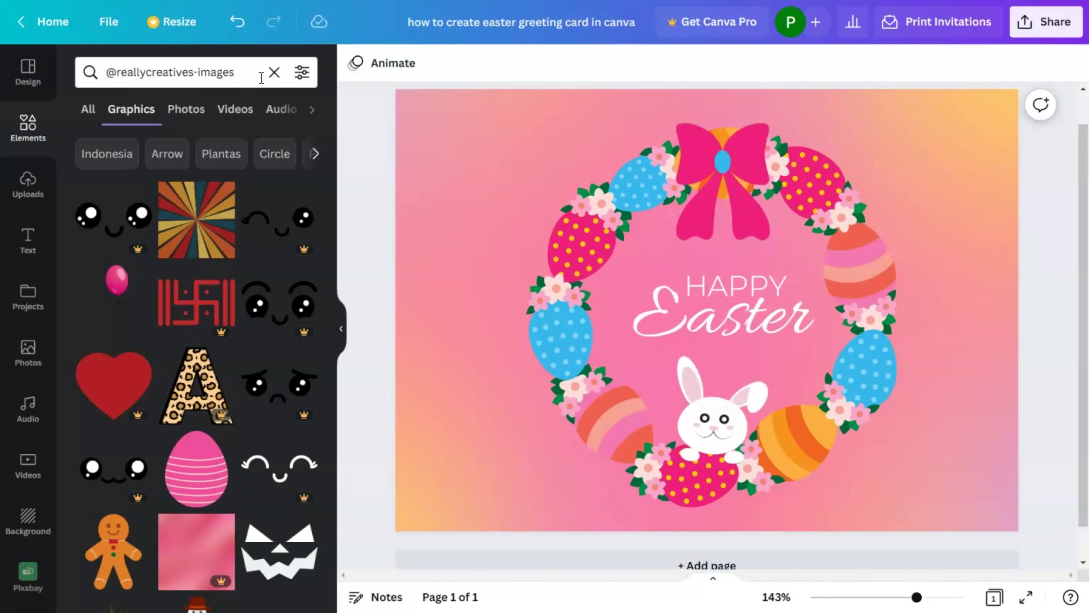
click(273, 74)
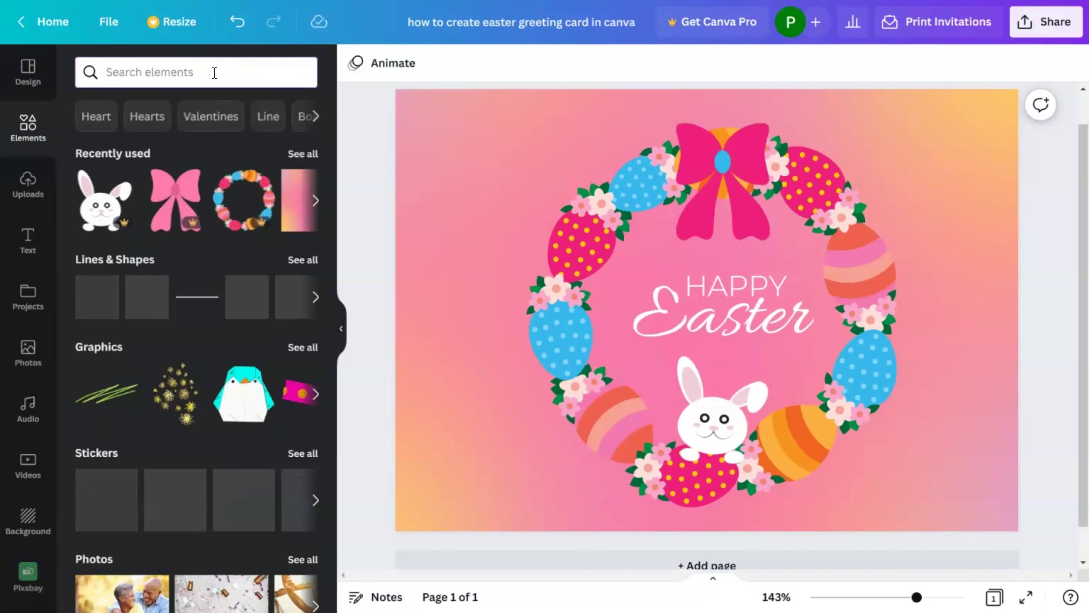
text(easter)
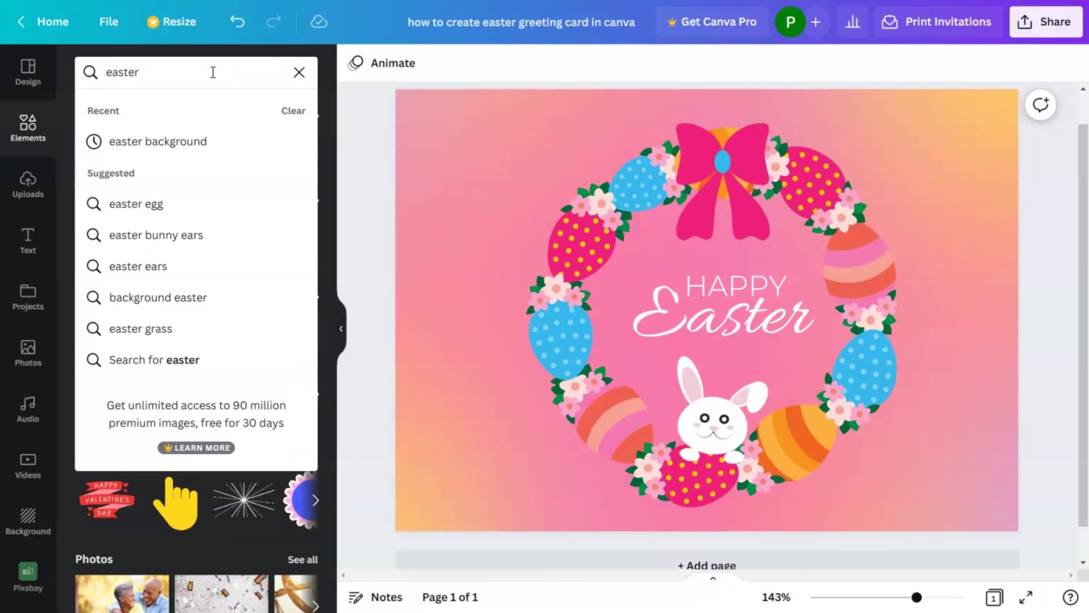
click(180, 139)
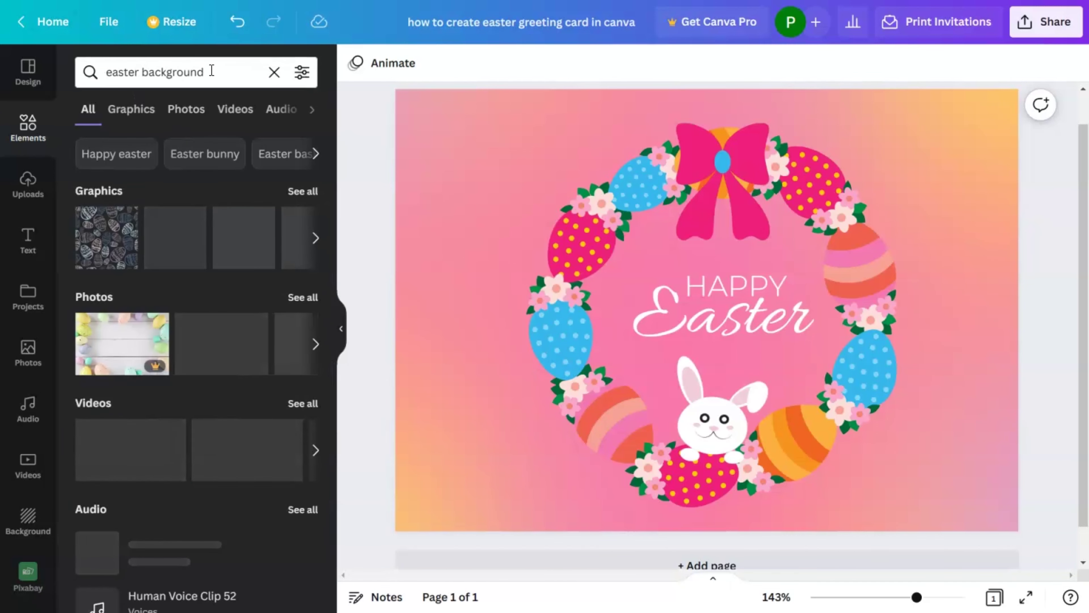
click(307, 191)
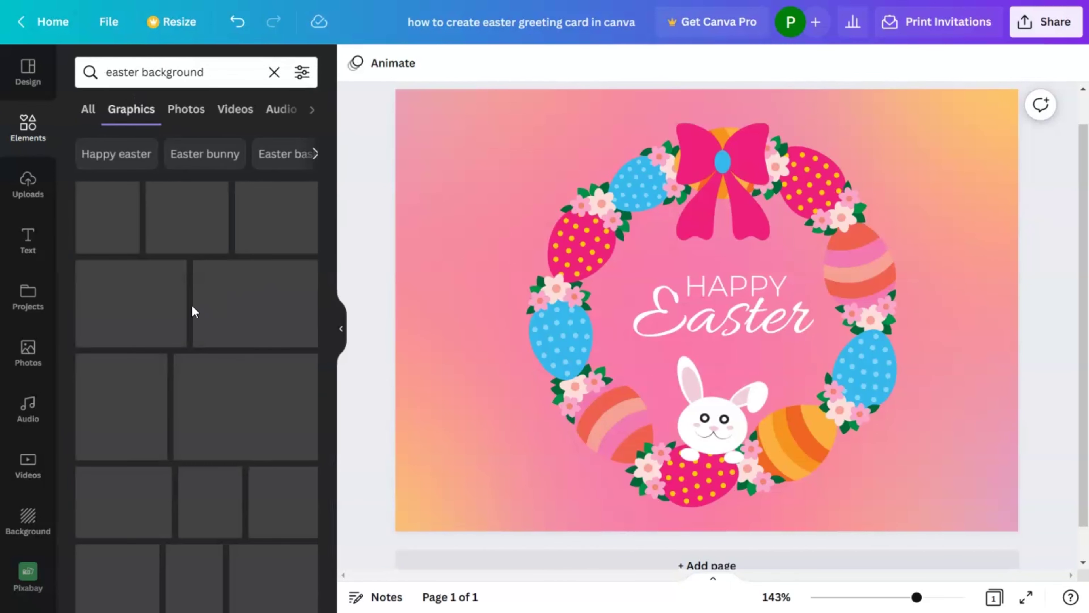
click(113, 233)
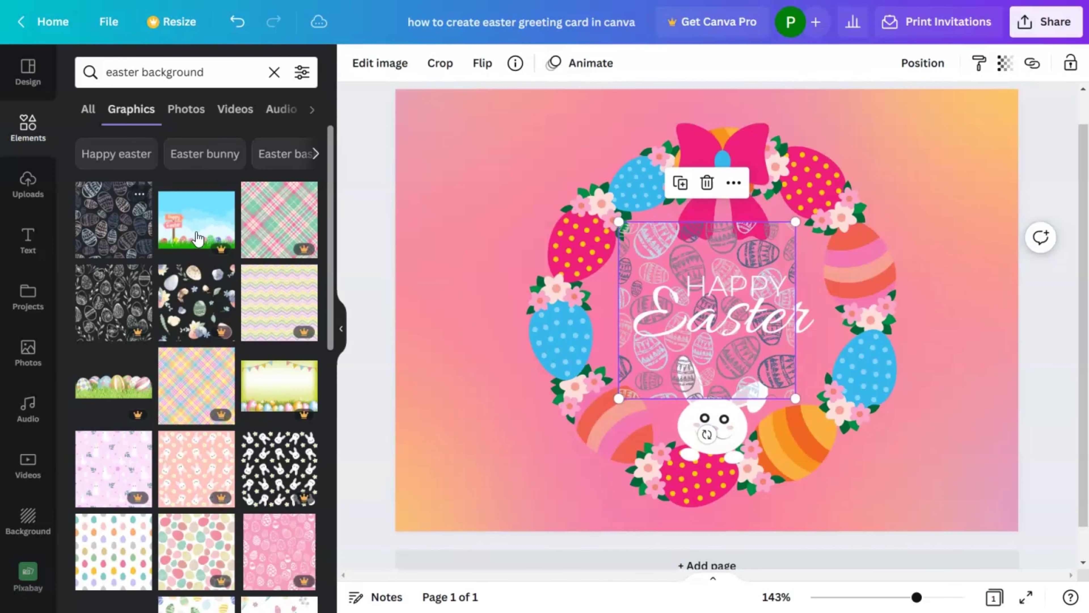
- Recolour all four colours of the egg pattern white
click(359, 66)
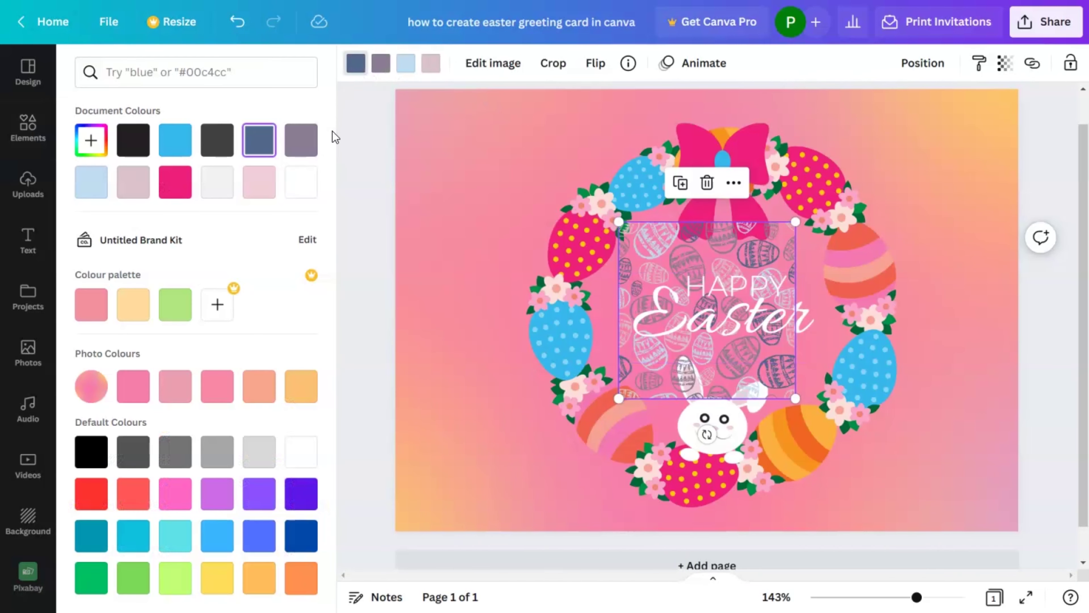
click(381, 63)
click(313, 179)
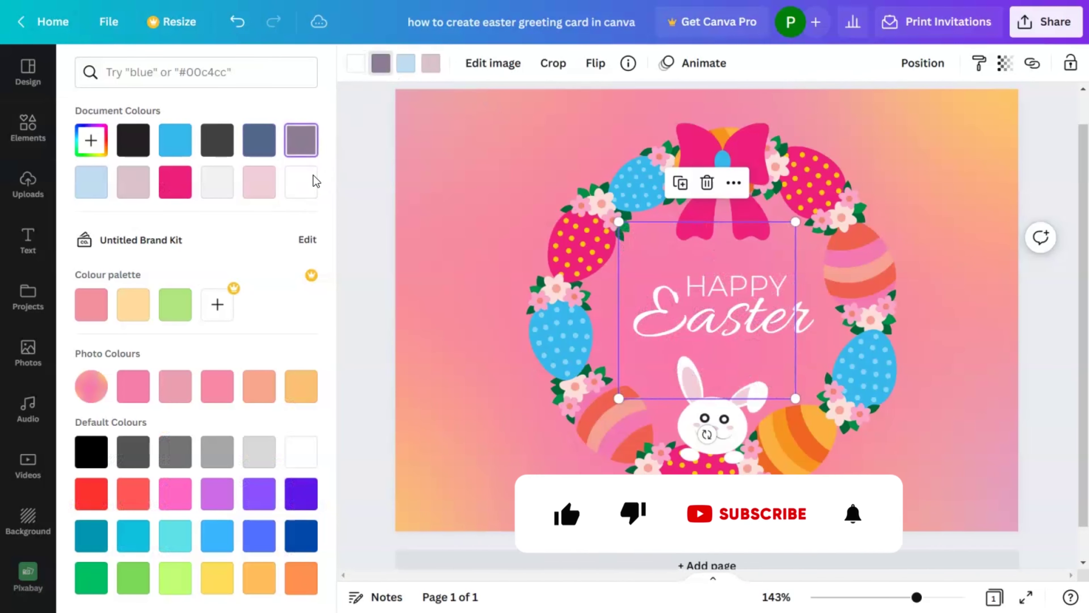
click(405, 63)
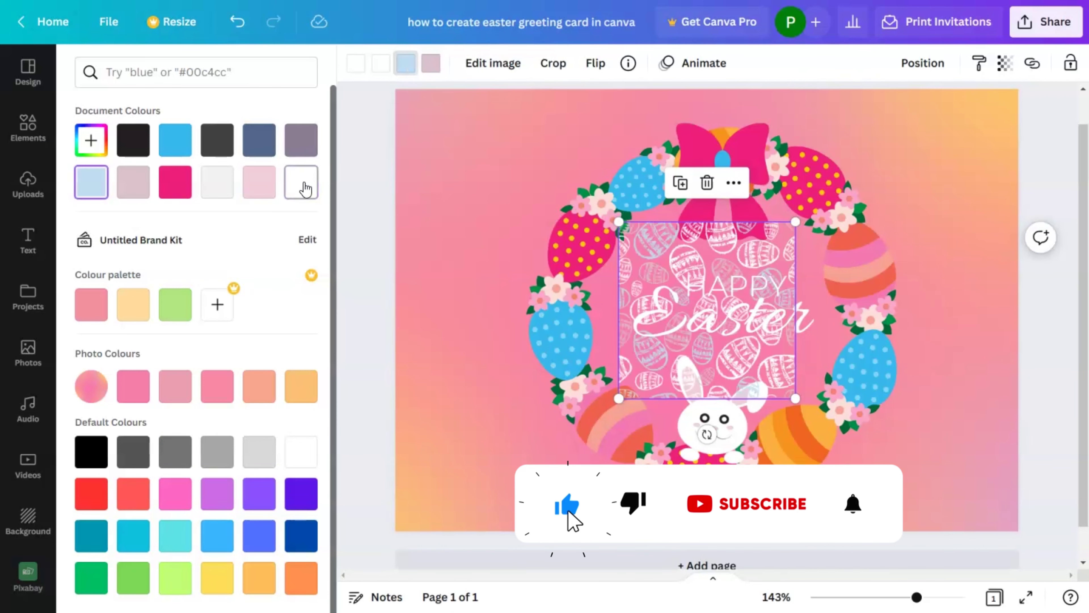
click(430, 63)
click(301, 181)
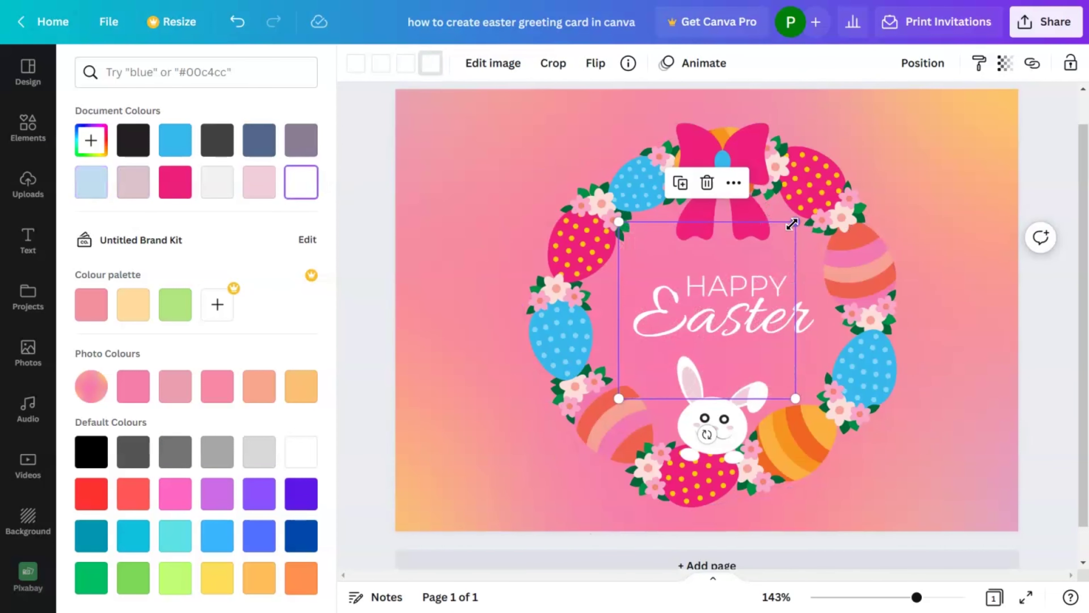
- Enlarge the white egg pattern to cover the whole card and set its transparency to 15
drag(865, 189, 1053, 109)
drag(917, 596, 902, 596)
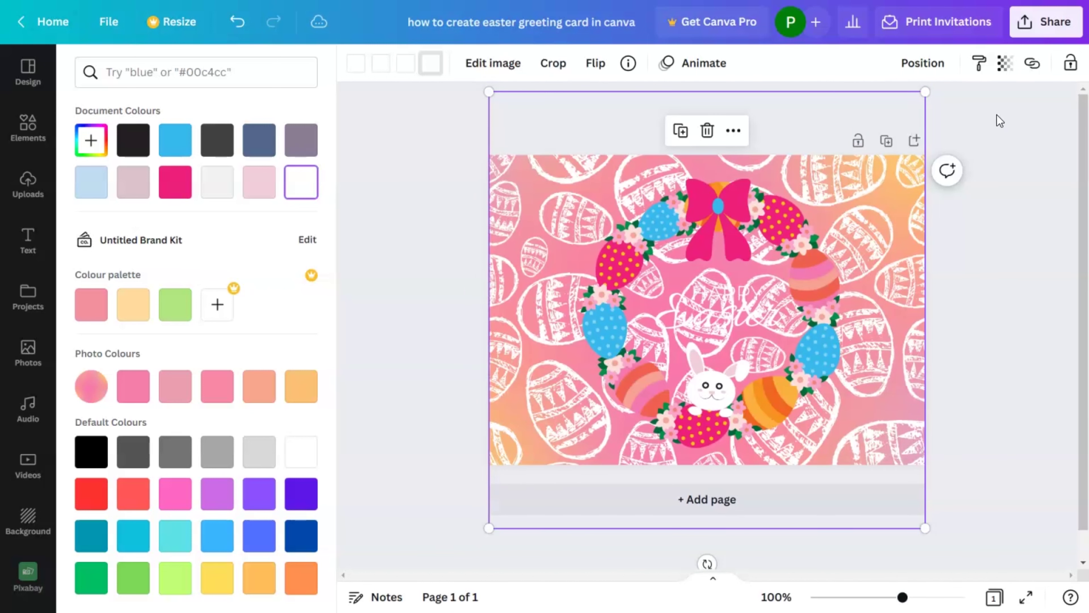
click(1010, 72)
click(883, 127)
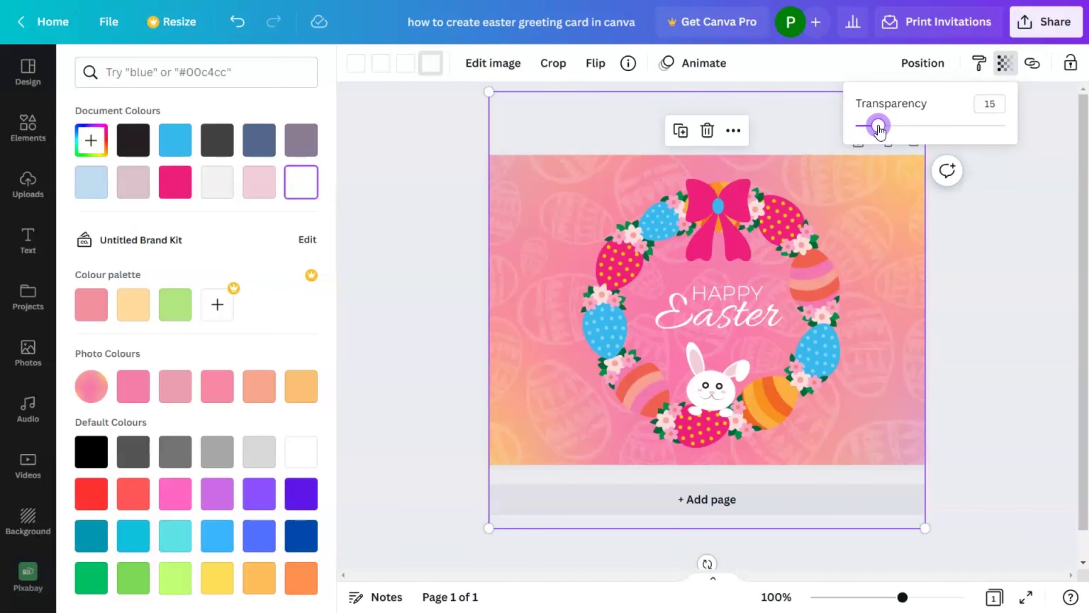
click(952, 283)
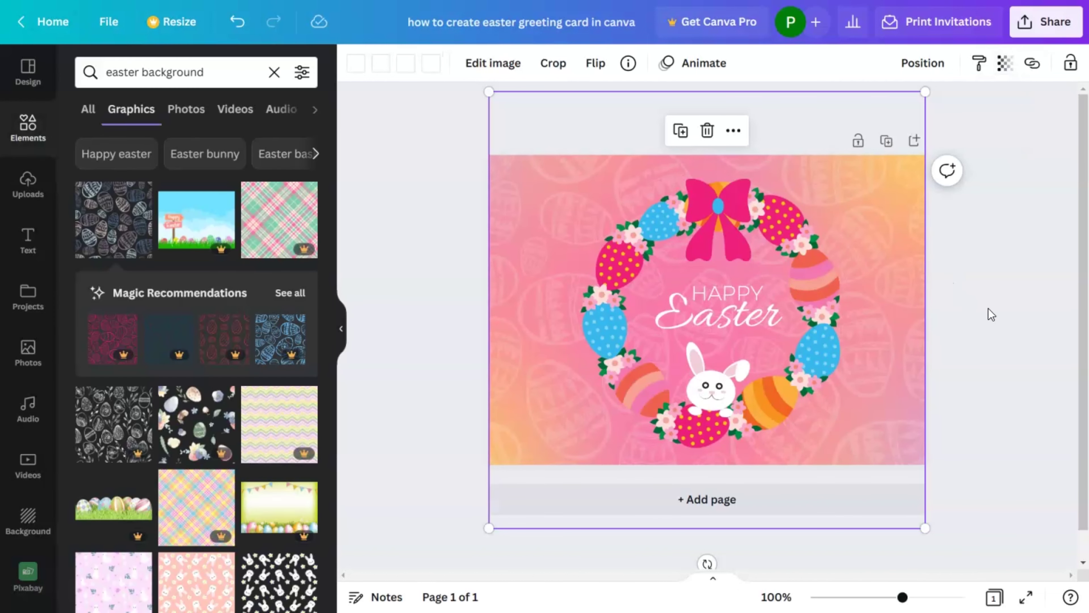
click(958, 316)
- Shift the Easter text slightly to the left inside the wreath
click(720, 302)
drag(714, 310, 732, 293)
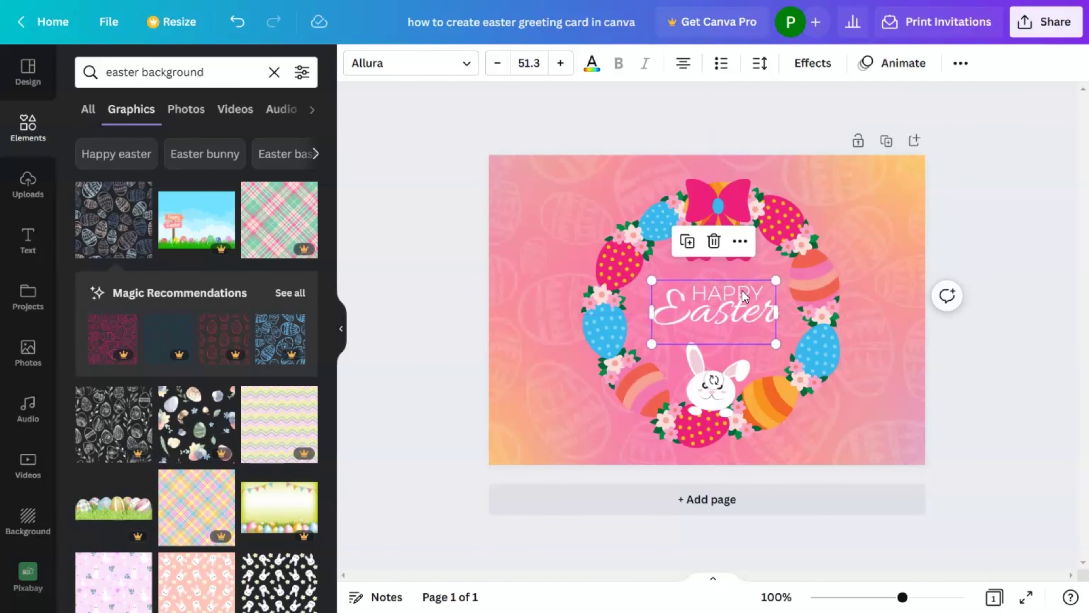
click(856, 324)
- Nudge HAPPY slightly up and to the left above Easter
click(756, 316)
click(750, 314)
click(739, 289)
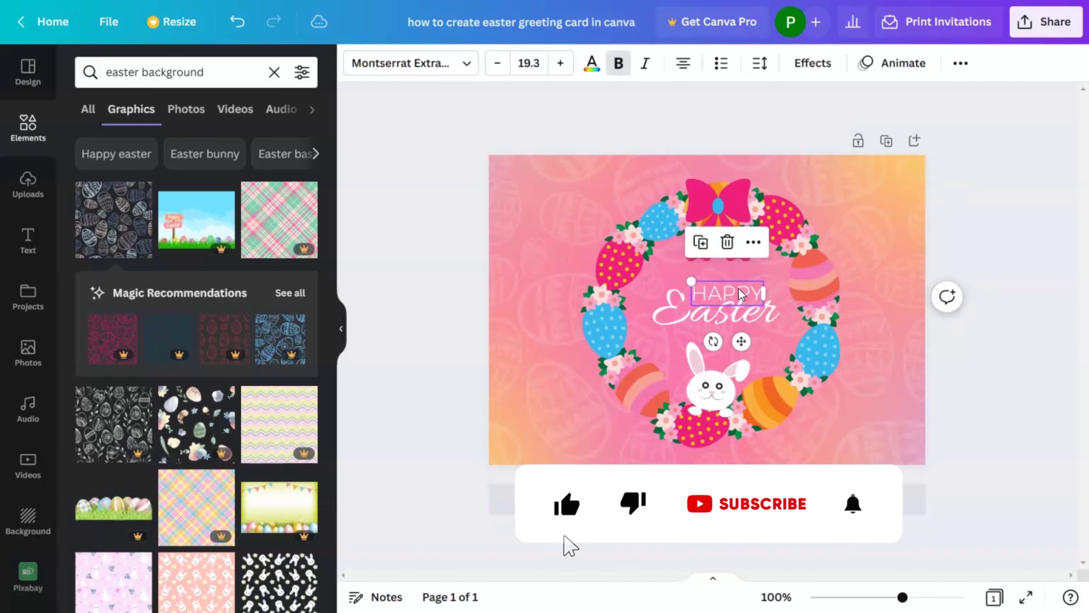
drag(734, 283, 734, 285)
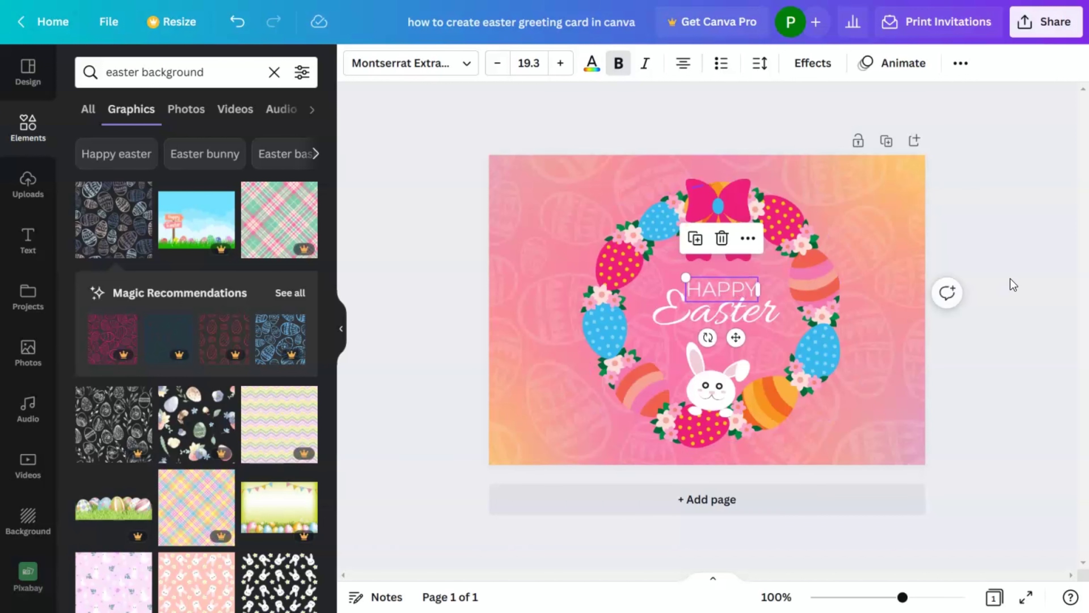
click(1022, 299)
click(728, 286)
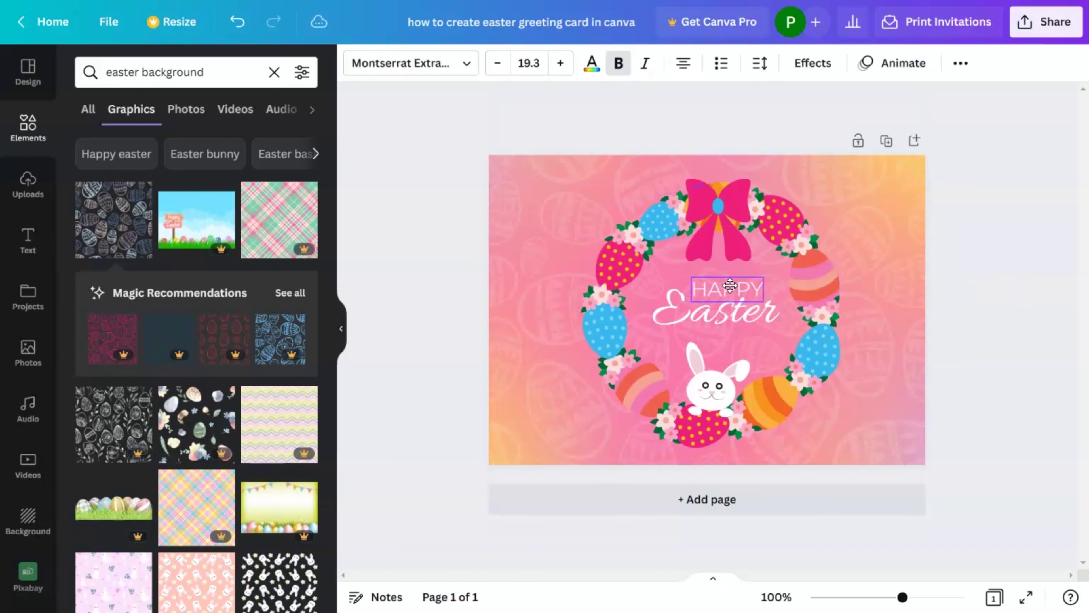
click(984, 282)
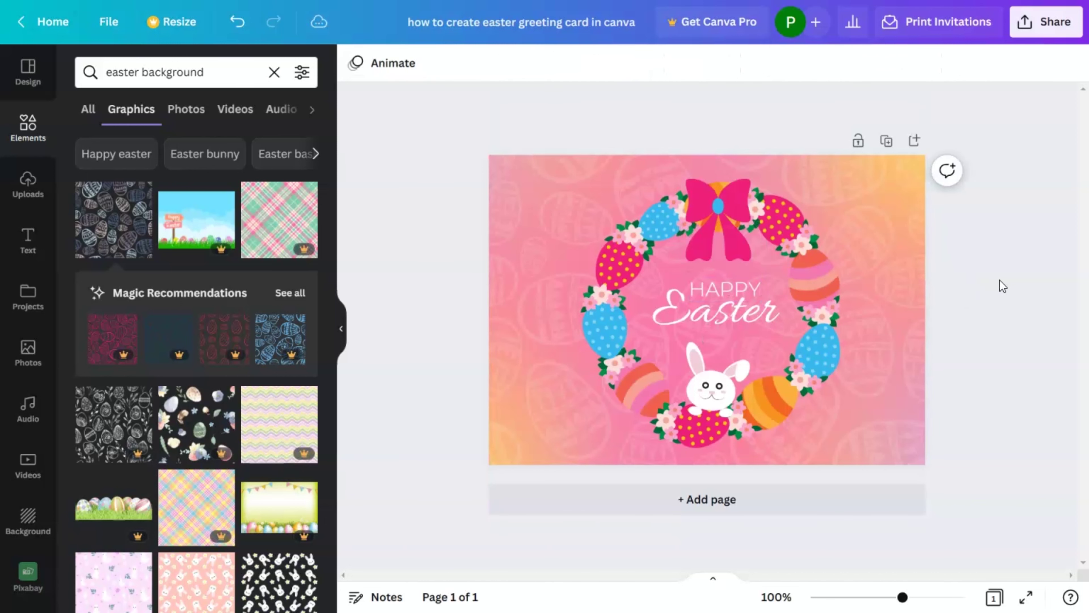
- Select HAPPY and Easter together and move them slightly lower between the bow and the bunny
click(749, 290)
shift+click(753, 310)
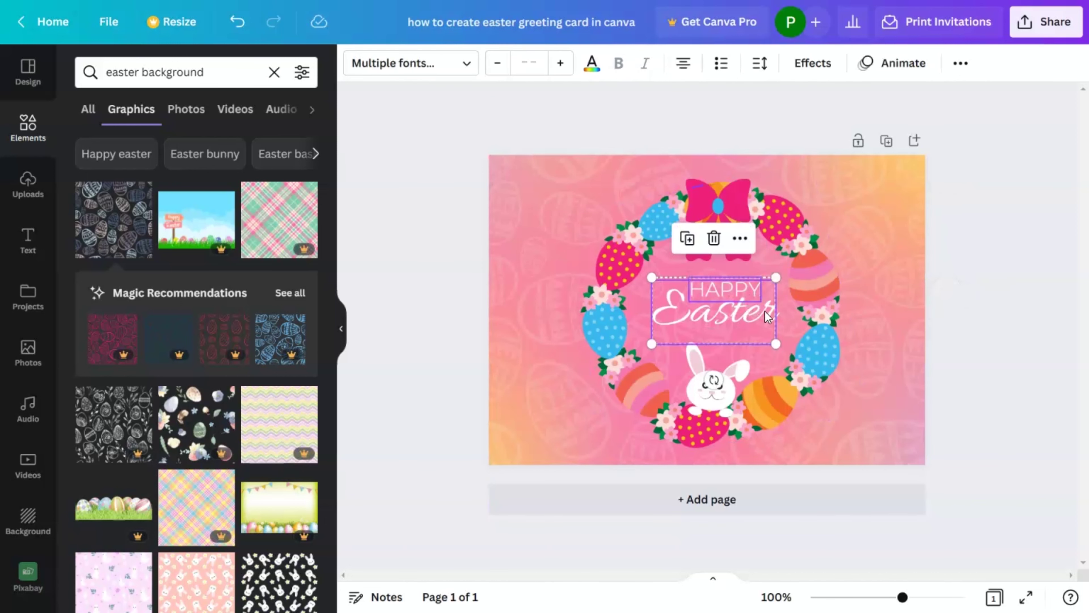
key(ctrl+g)
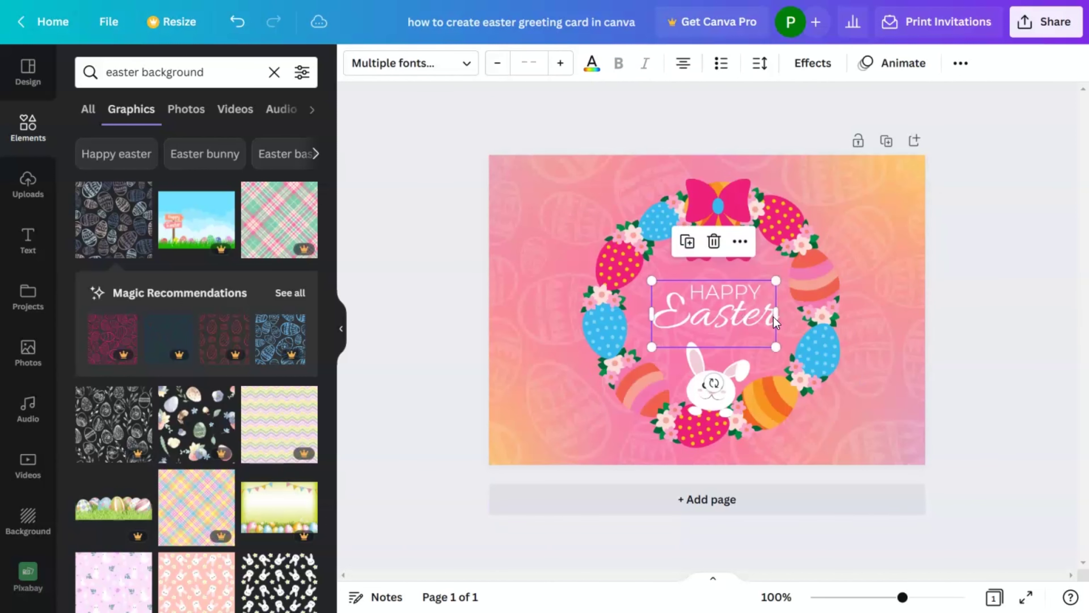
click(955, 339)
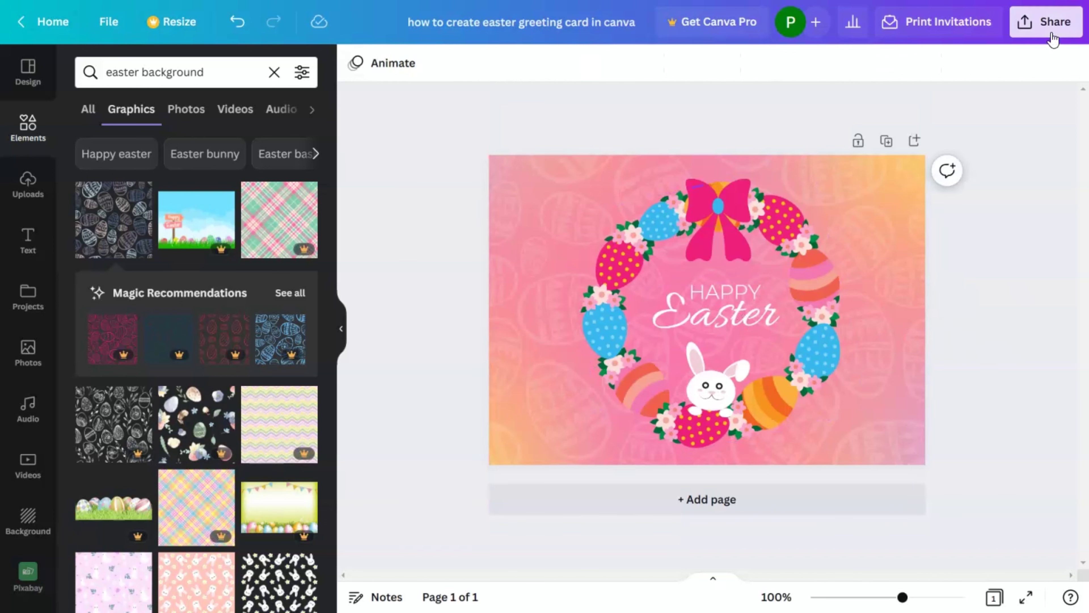
- Open the card's download options and choose JPG as the file type
click(1049, 21)
click(883, 400)
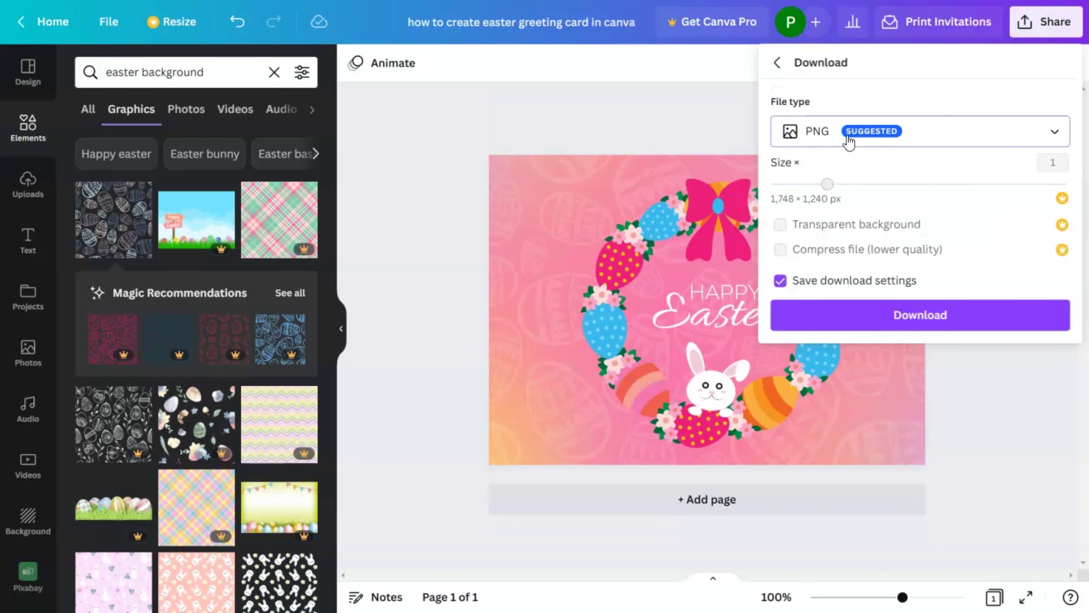
click(849, 140)
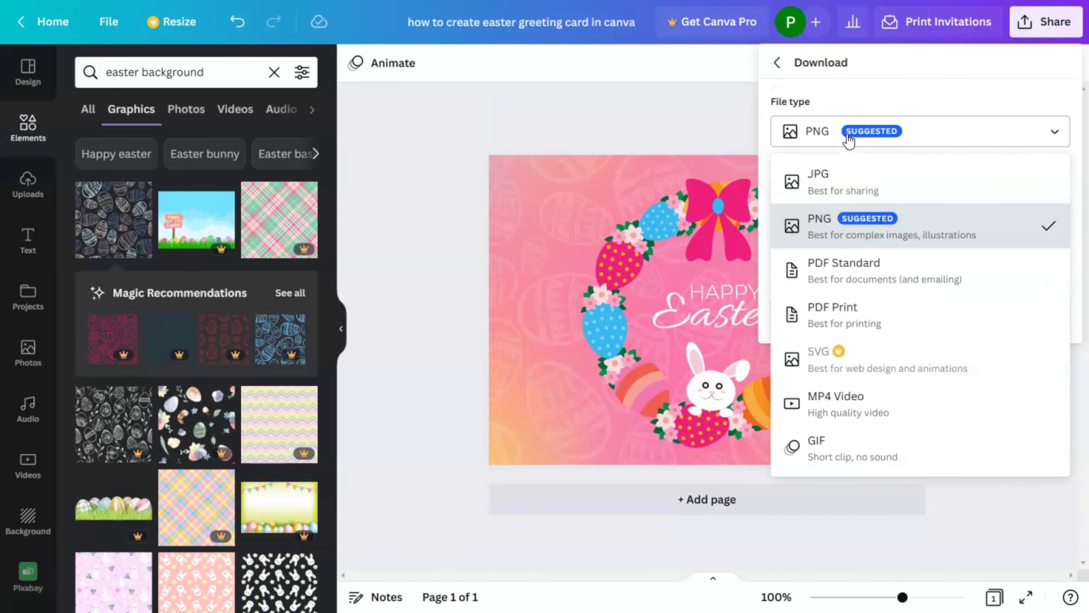
click(856, 198)
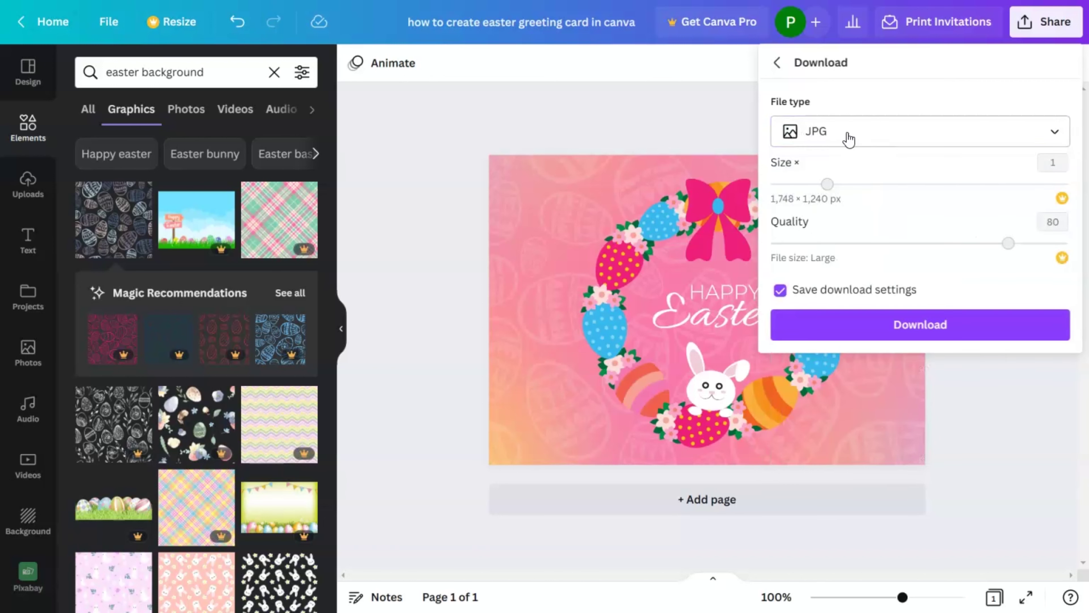
- Change the download file type to PDF Print, keeping the RGB (best for digital use) colour profile
click(919, 146)
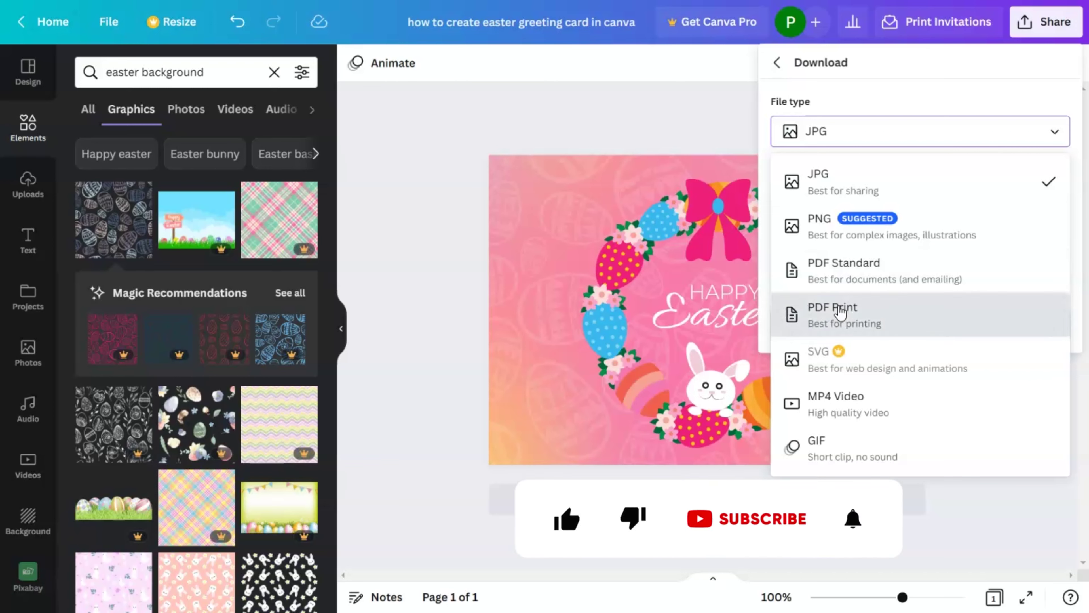
click(811, 312)
click(843, 269)
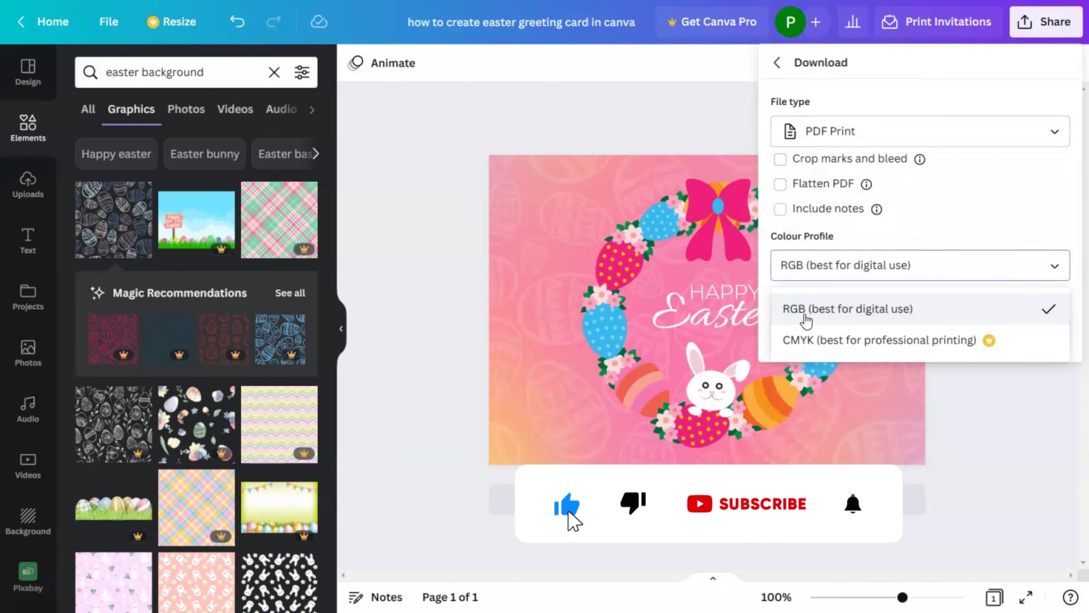
click(992, 166)
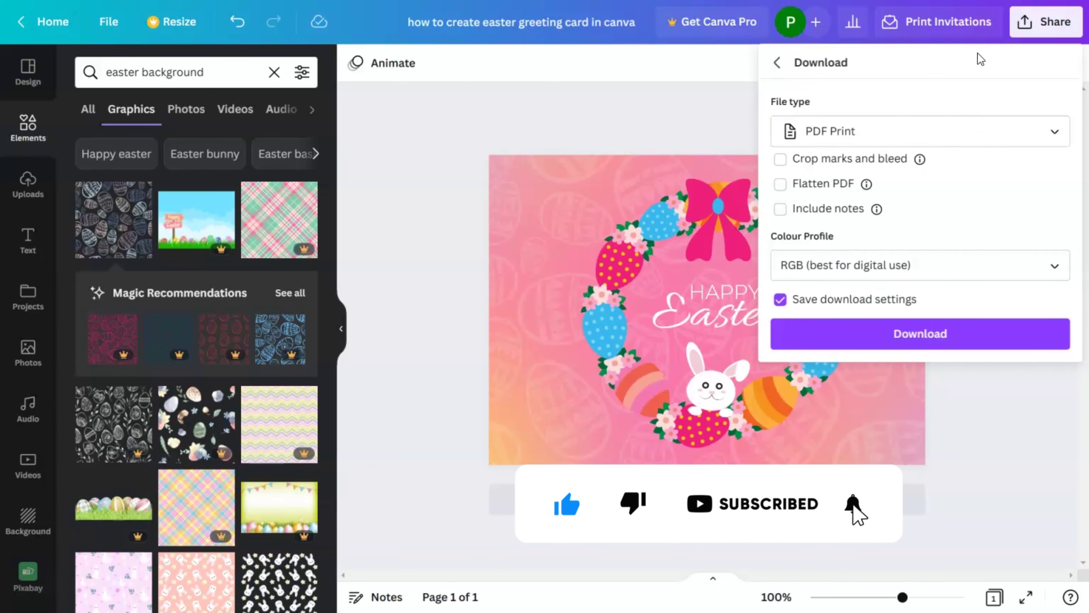
- Open the invitation printing options and review the pages, paper type, paper finish, quantity and envelope settings
click(943, 29)
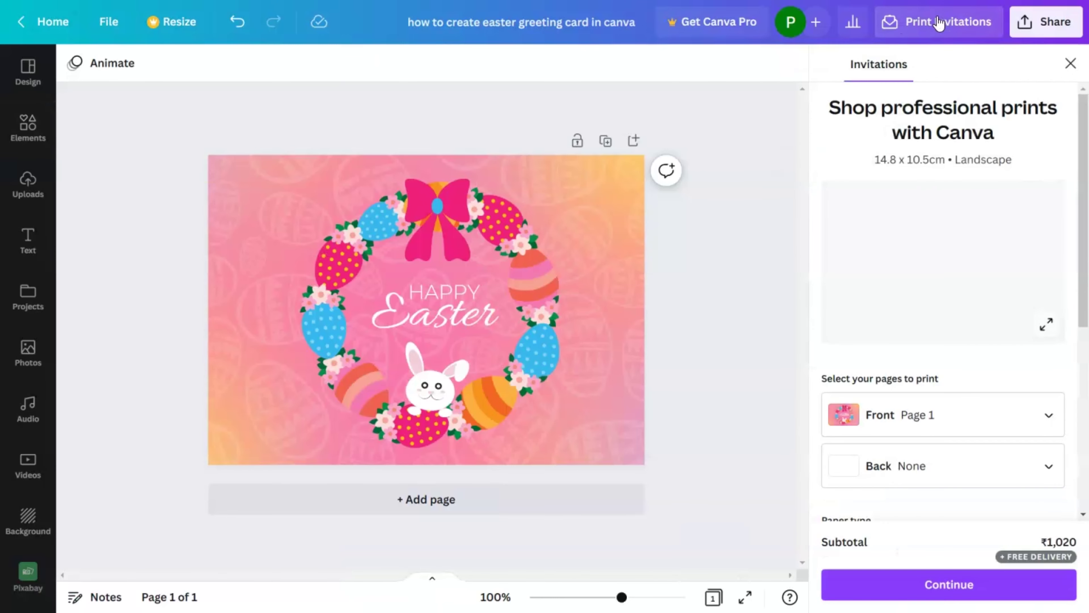
scroll(949, 326, down, 3)
scroll(951, 327, down, 5)
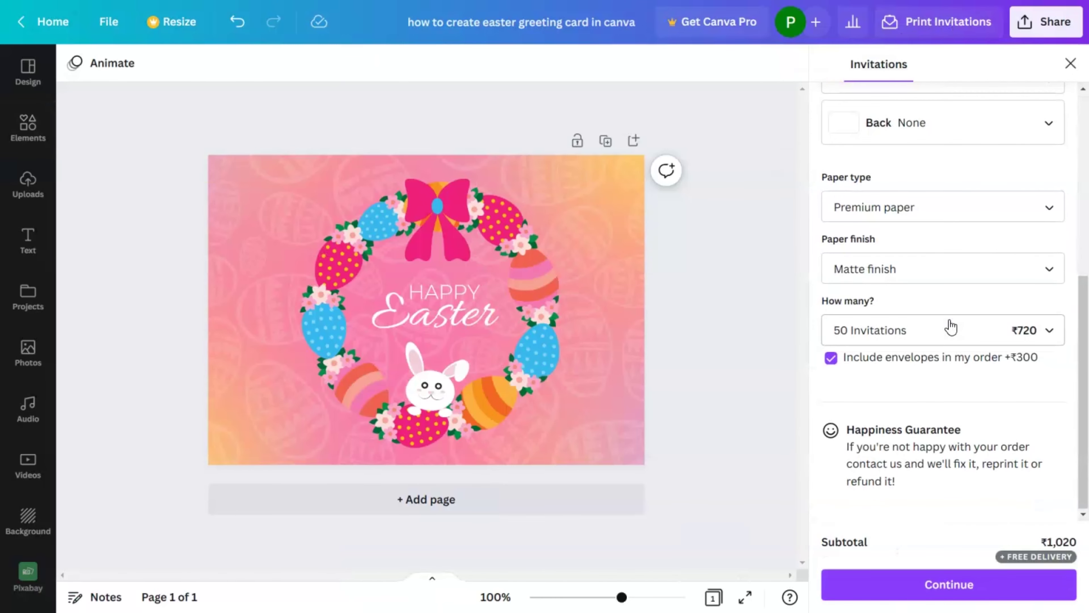
scroll(952, 324, up, 7)
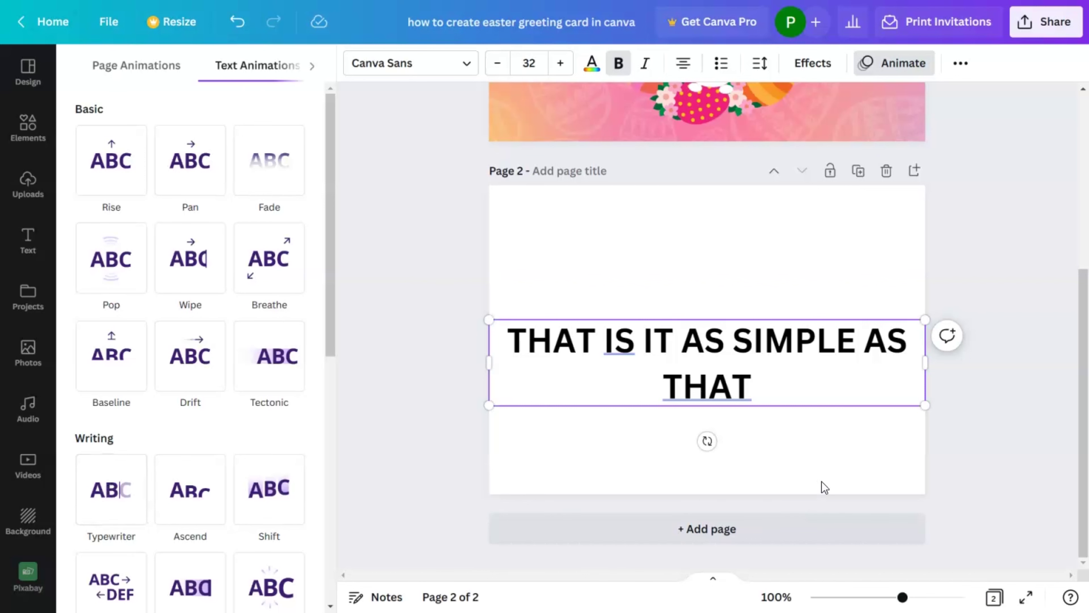
- Select the whole text of the "THAT IS IT AS SIMPLE AS THAT" heading on page 2
key(Escape)
key(ctrl+a)
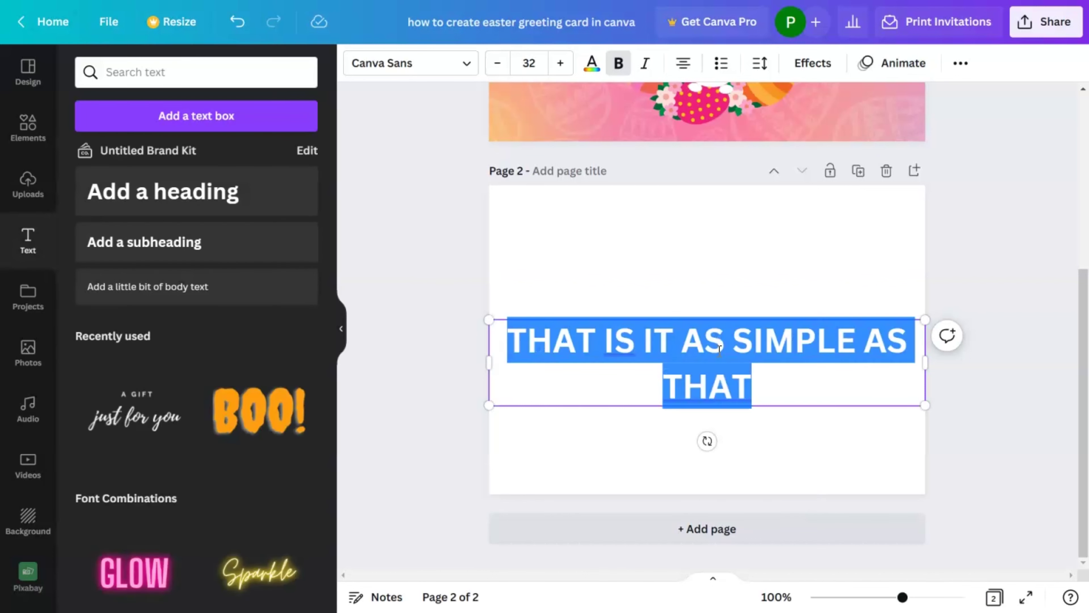